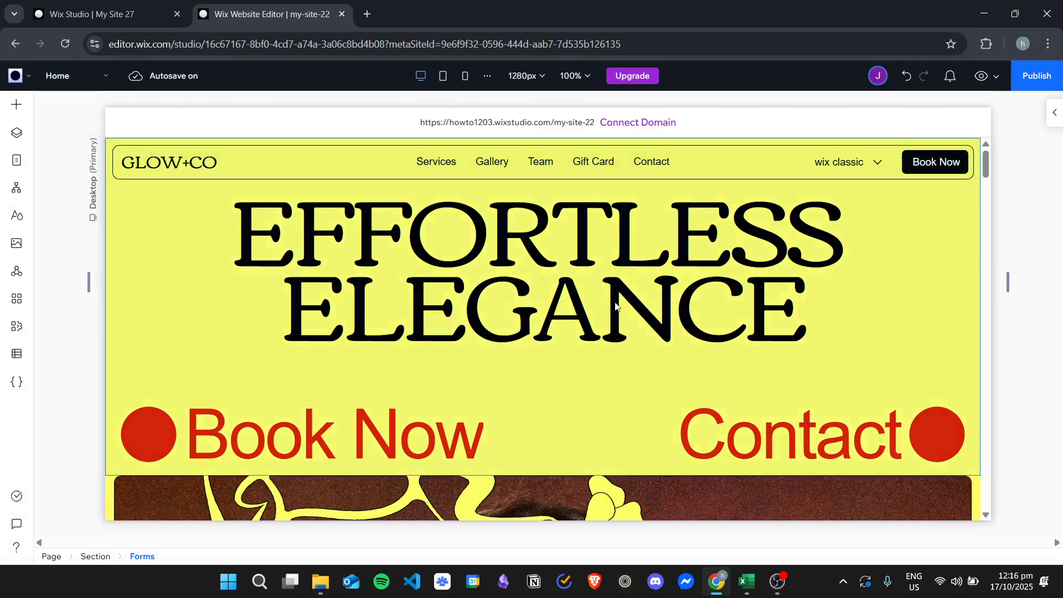
Examine the finished salon site's home page and its page and section structure in the Visual Sitemap
{"action": "scroll", "coordinate": [487, 292], "scroll_direction": "down", "scroll_amount": 12}
{"action": "scroll", "coordinate": [485, 289], "scroll_direction": "up", "scroll_amount": 11}
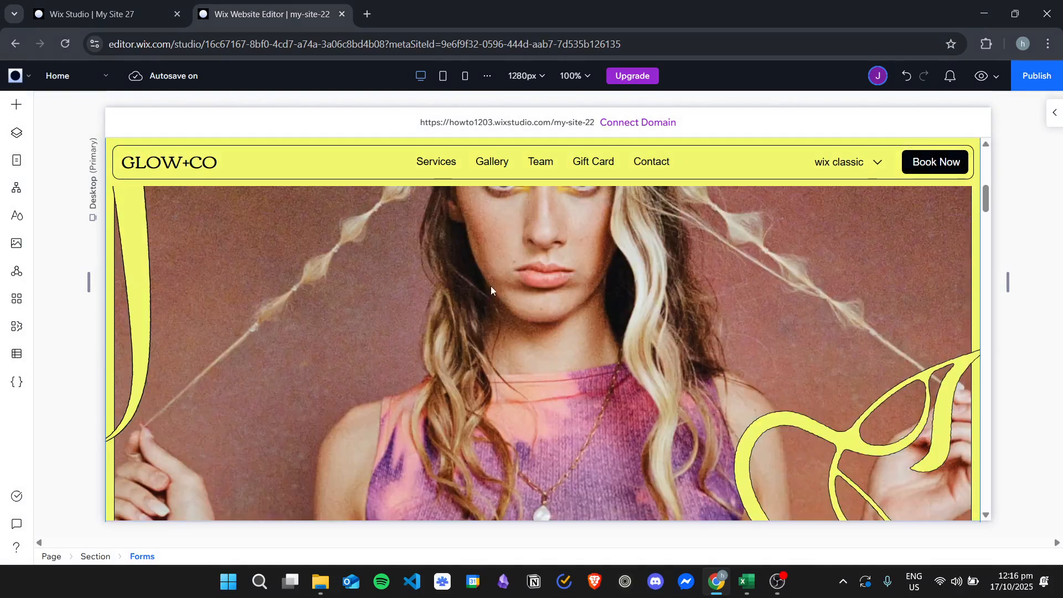
{"action": "scroll", "coordinate": [555, 287], "scroll_direction": "up", "scroll_amount": 1}
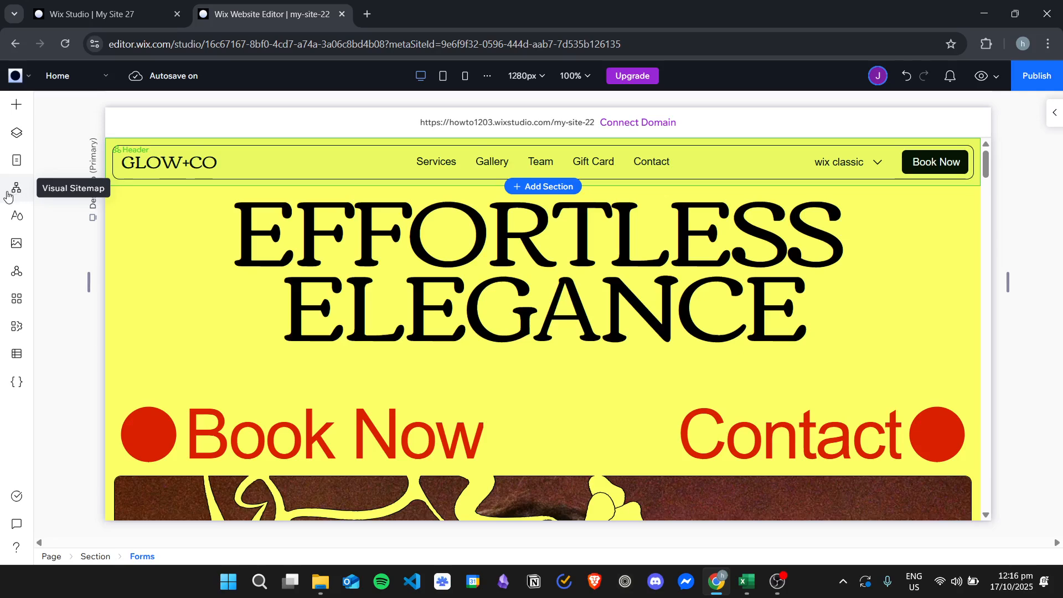
{"action": "left_click", "coordinate": [7, 195]}
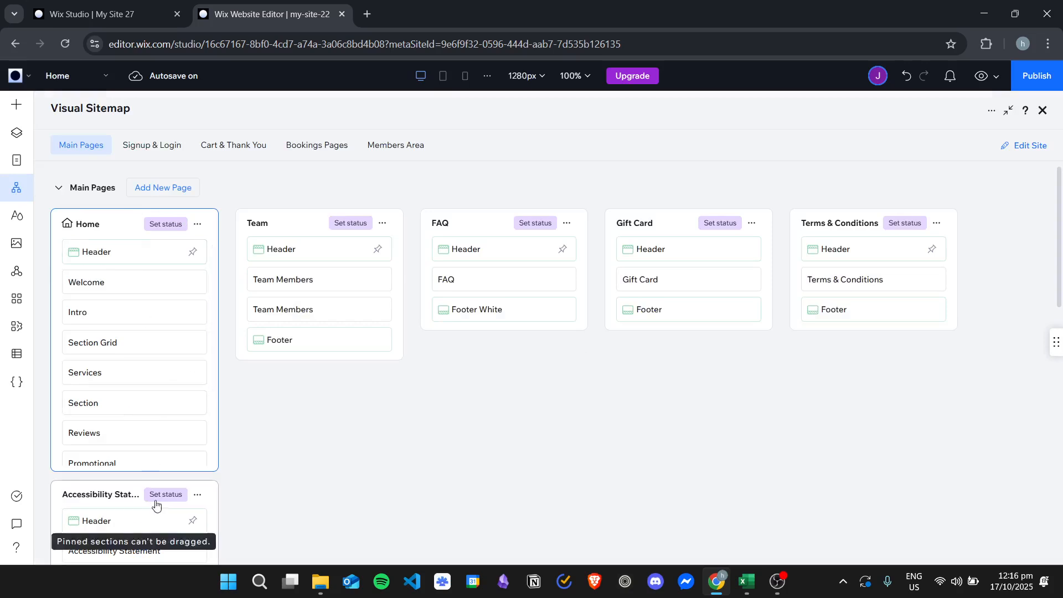
{"action": "scroll", "coordinate": [138, 443], "scroll_direction": "down", "scroll_amount": 3}
{"action": "scroll", "coordinate": [199, 389], "scroll_direction": "down", "scroll_amount": 7}
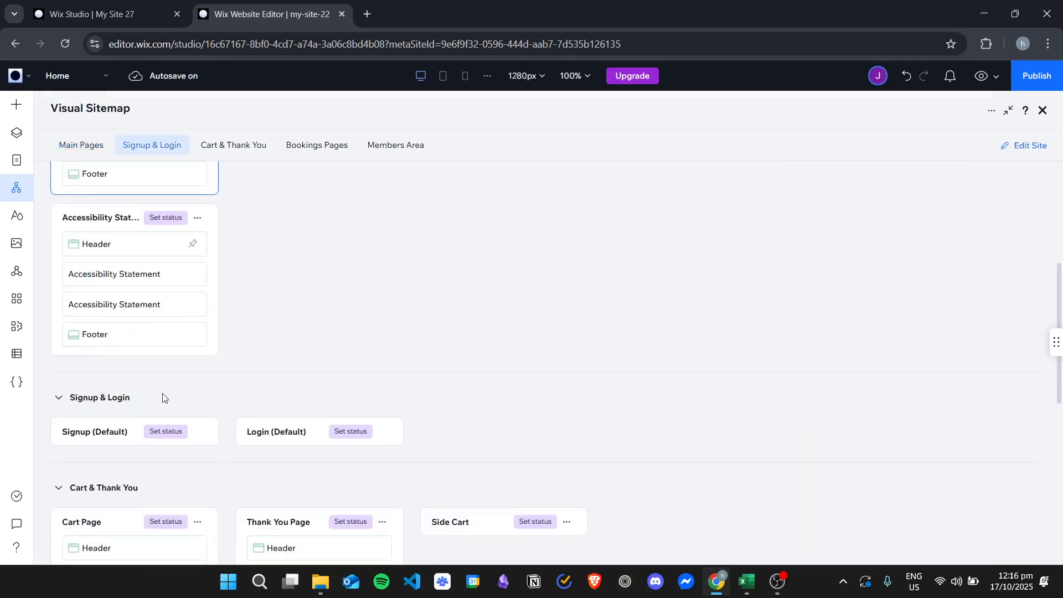
{"action": "scroll", "coordinate": [628, 391], "scroll_direction": "down", "scroll_amount": 5}
{"action": "scroll", "coordinate": [637, 401], "scroll_direction": "up", "scroll_amount": 12}
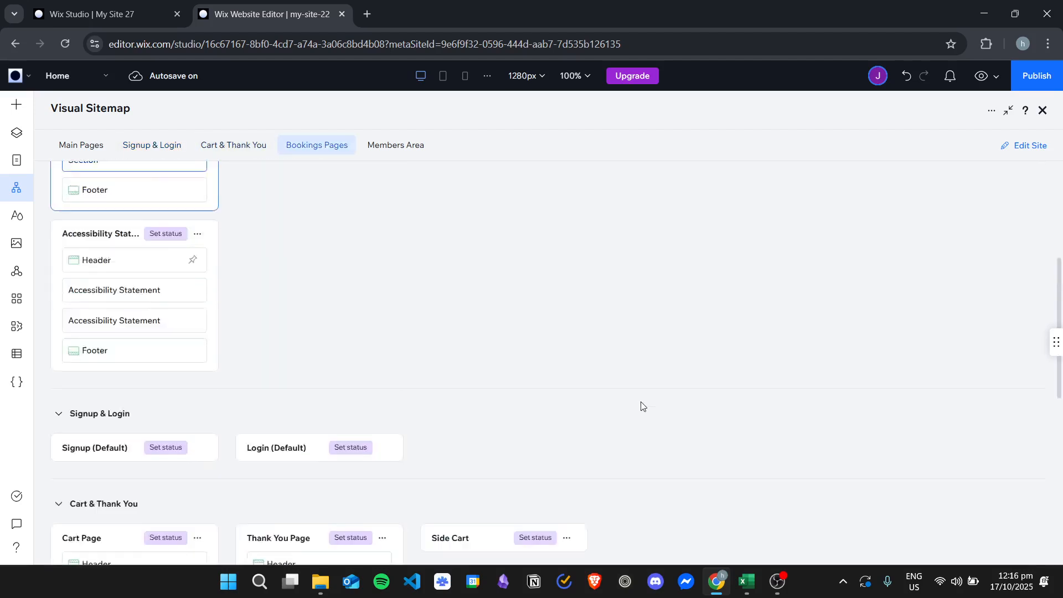
{"action": "scroll", "coordinate": [643, 402], "scroll_direction": "up", "scroll_amount": 1}
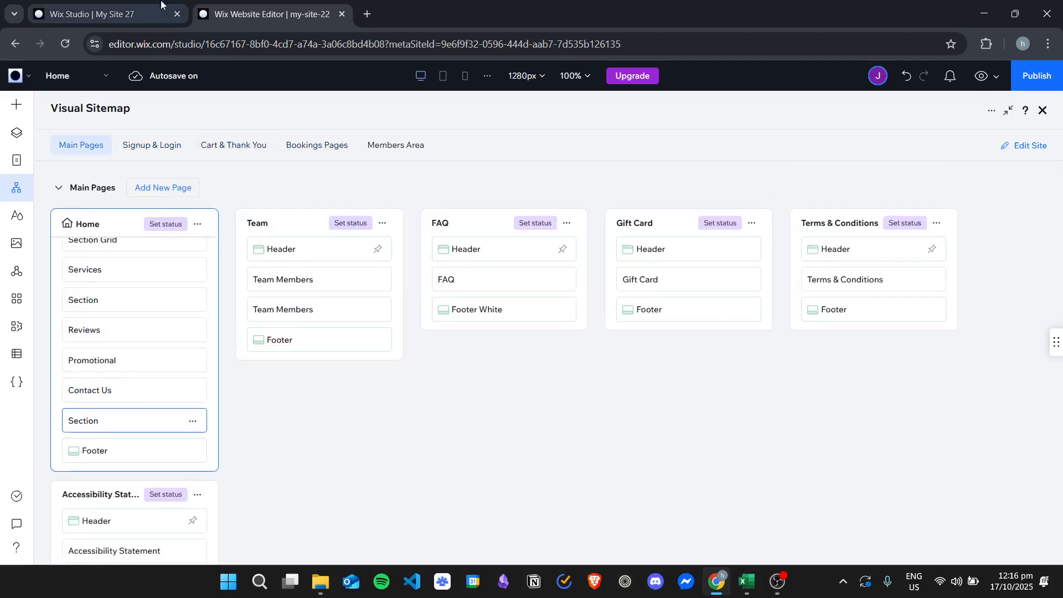
Switch to the blank My Site 27 project and open its Visual Sitemap
{"action": "left_click", "coordinate": [92, 14]}
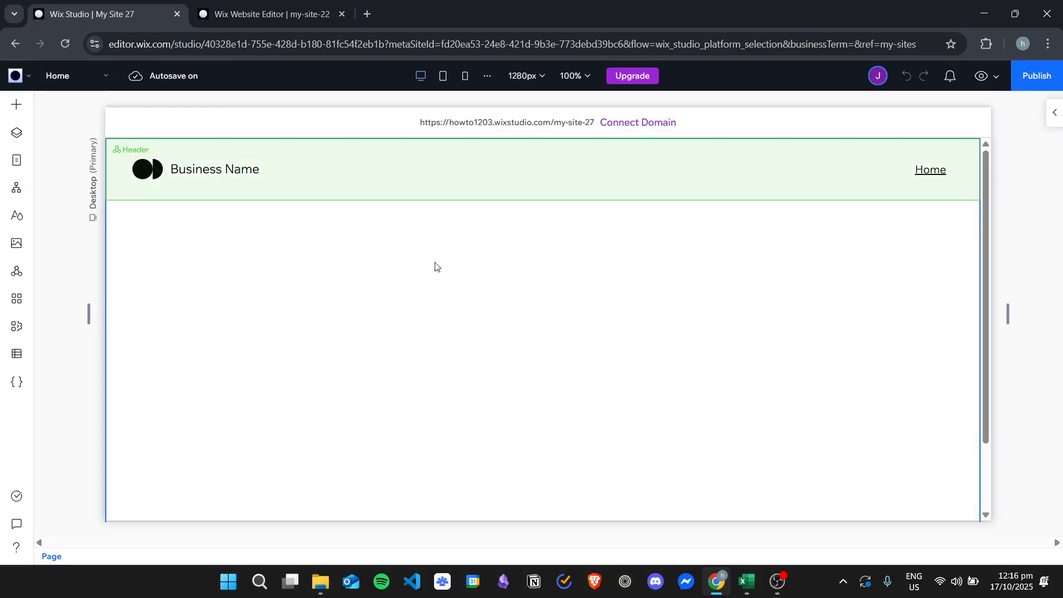
{"action": "left_click", "coordinate": [17, 191]}
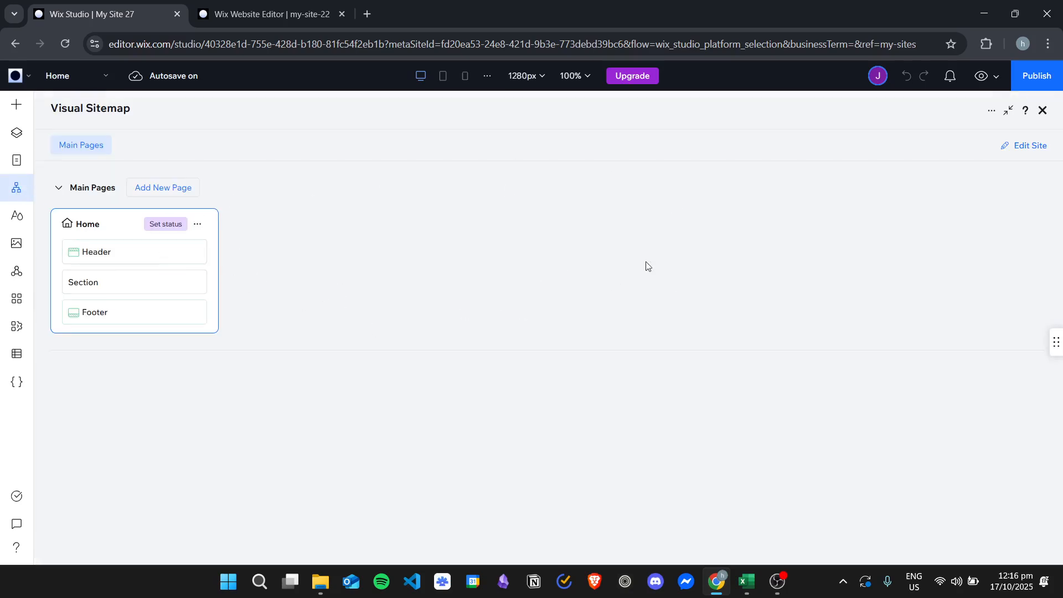
{"action": "left_click", "coordinate": [17, 133]}
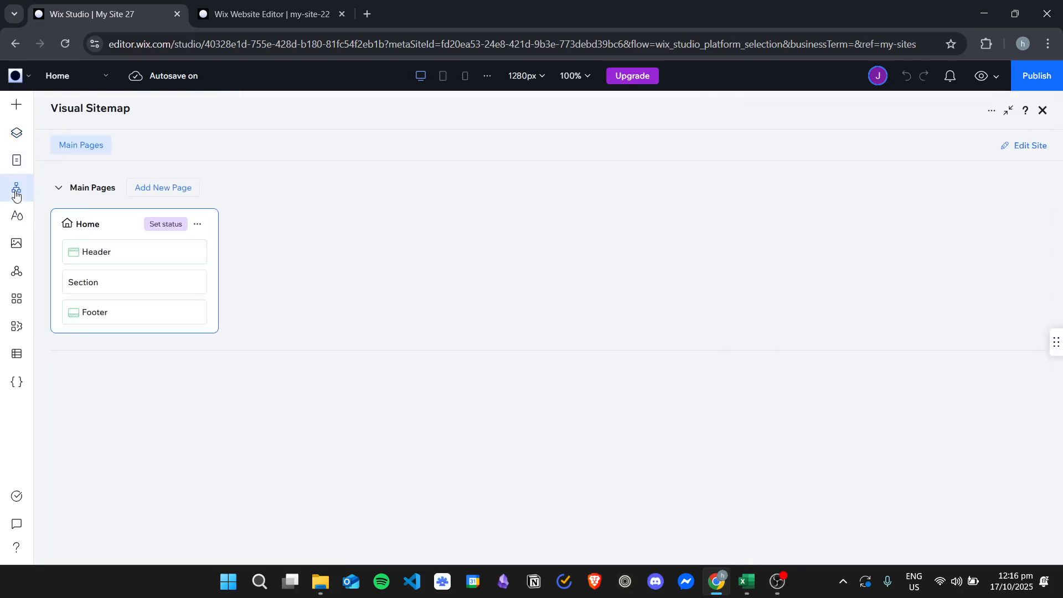
{"action": "left_click", "coordinate": [17, 188]}
Add a Welcome section below the Home page's header and delete the default blank Section beneath it
{"action": "mouse_move", "coordinate": [239, 253]}
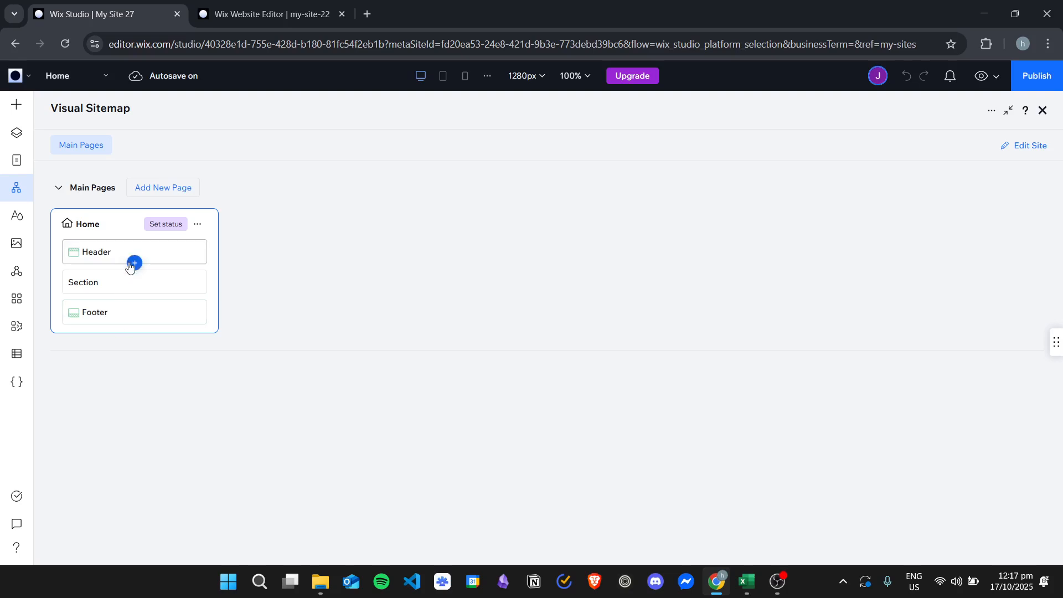
{"action": "left_click", "coordinate": [134, 262]}
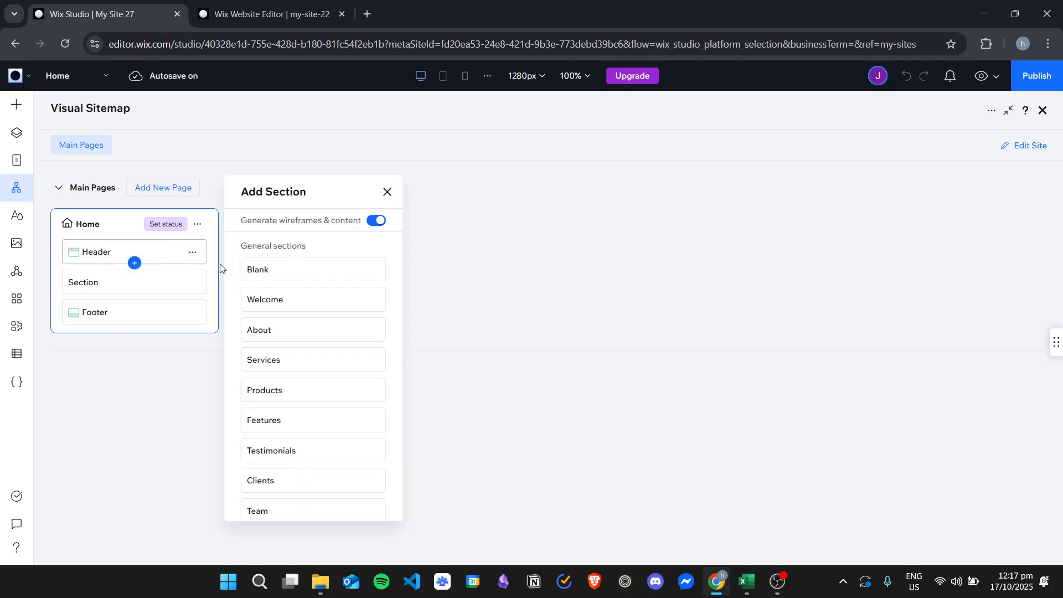
{"action": "left_click", "coordinate": [288, 305]}
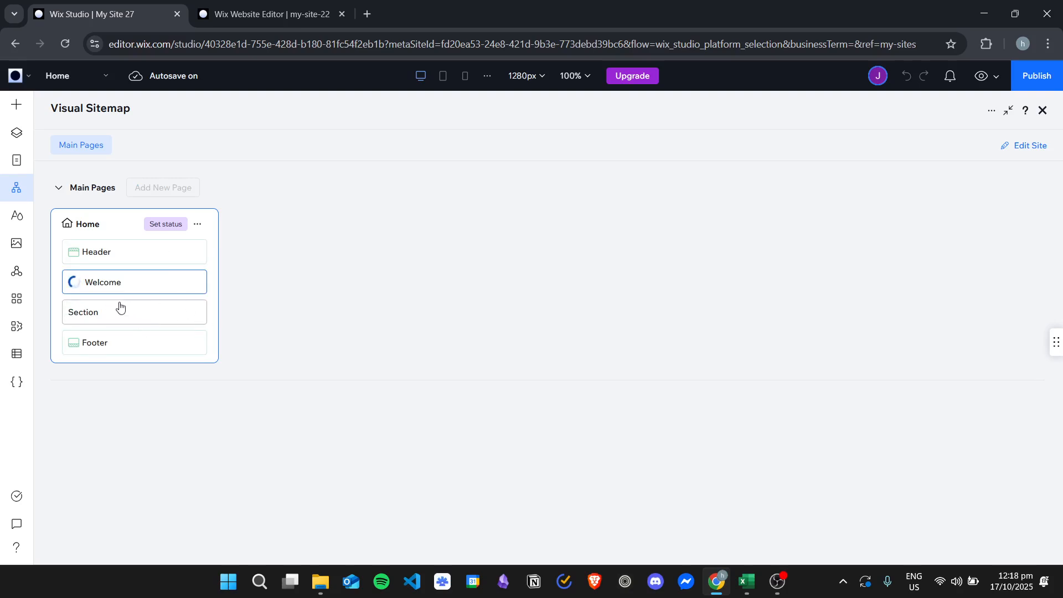
{"action": "left_click", "coordinate": [192, 312]}
{"action": "left_click", "coordinate": [271, 454]}
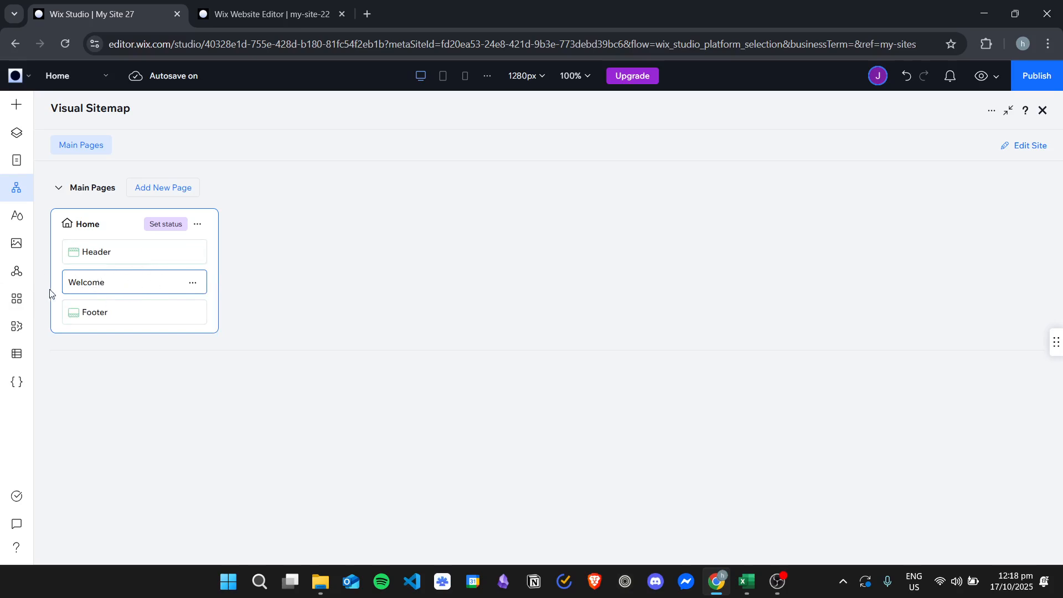
Add an About section and a Services section below Welcome on the Home page
{"action": "left_click", "coordinate": [134, 292]}
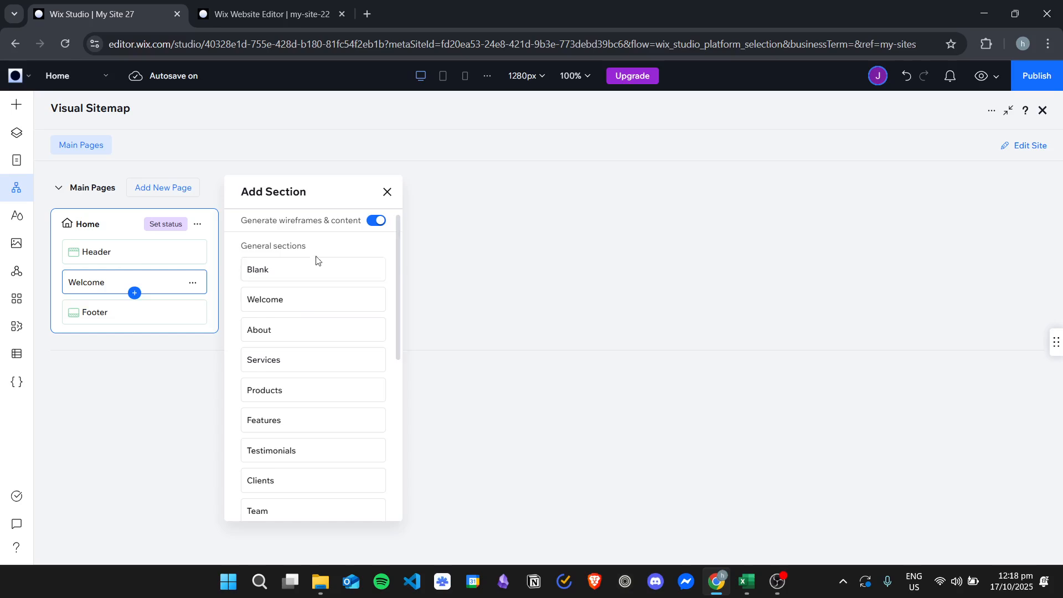
{"action": "left_click", "coordinate": [275, 327]}
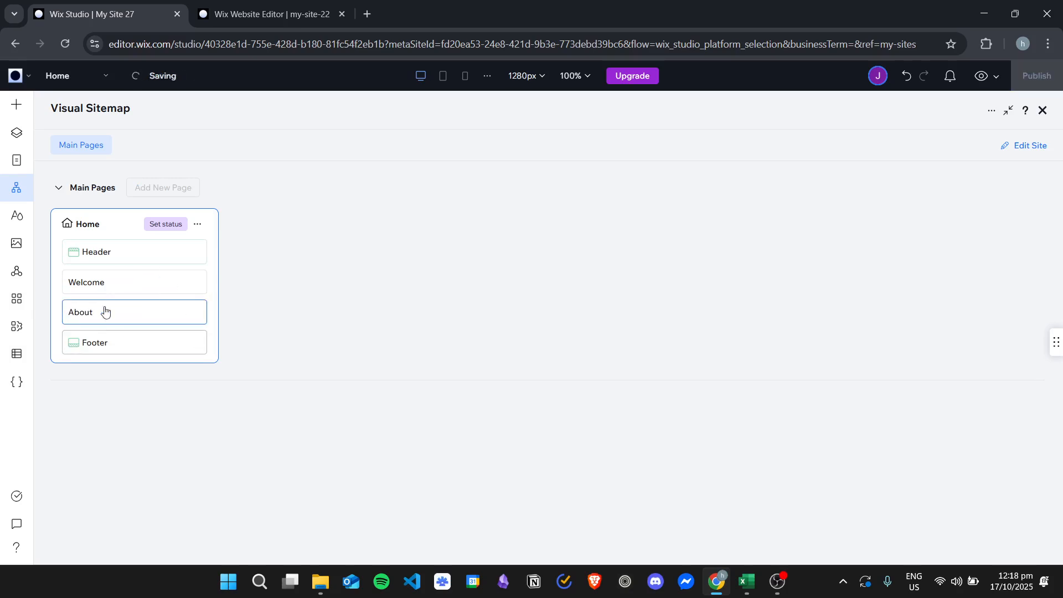
{"action": "left_click", "coordinate": [135, 323]}
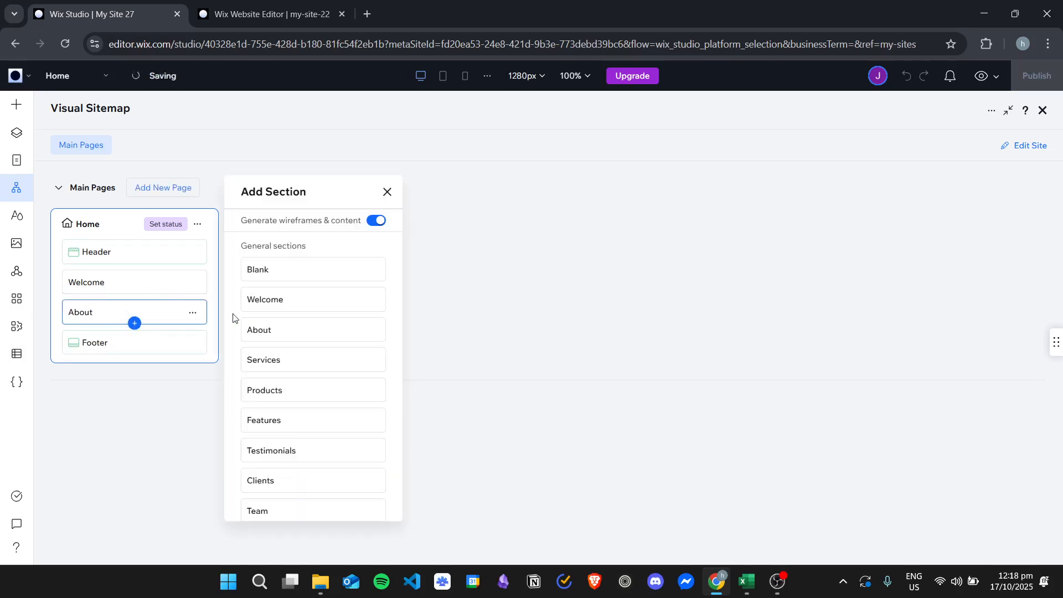
{"action": "left_click", "coordinate": [297, 361]}
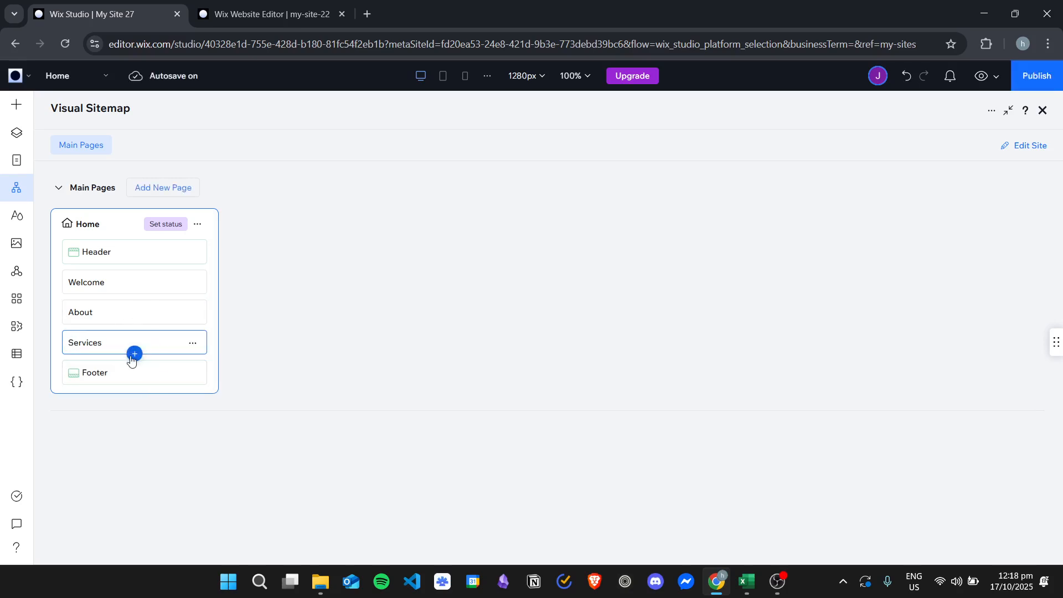
Add an FAQ widget section below Services on the Home page
{"action": "left_click", "coordinate": [135, 353]}
{"action": "scroll", "coordinate": [305, 319], "scroll_direction": "down", "scroll_amount": 1}
{"action": "scroll", "coordinate": [305, 319], "scroll_direction": "down", "scroll_amount": 4}
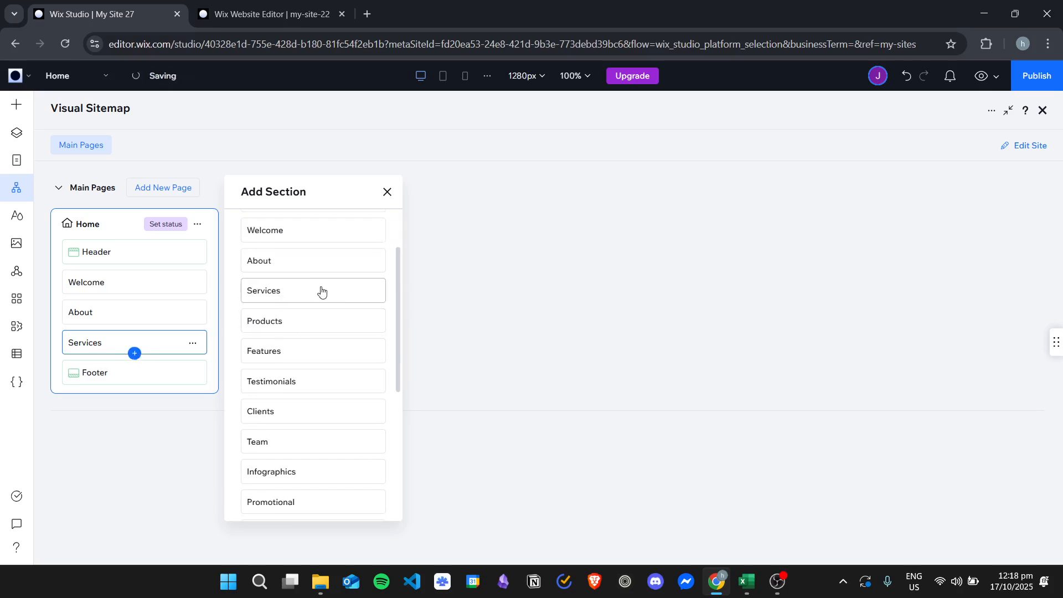
{"action": "scroll", "coordinate": [304, 343], "scroll_direction": "down", "scroll_amount": 1}
{"action": "scroll", "coordinate": [318, 348], "scroll_direction": "up", "scroll_amount": 6}
{"action": "scroll", "coordinate": [283, 282], "scroll_direction": "down", "scroll_amount": 1}
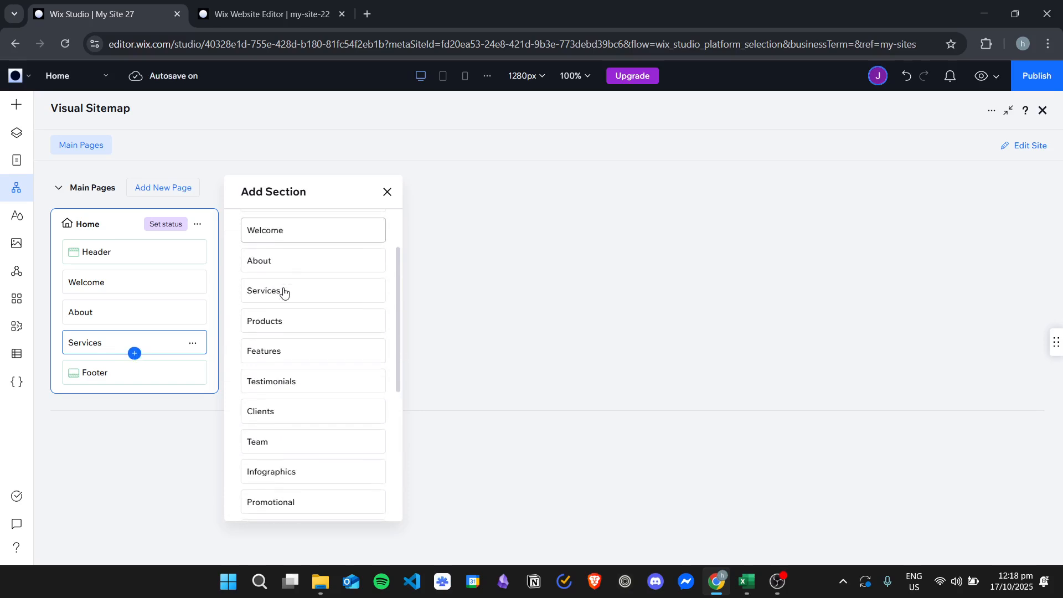
{"action": "scroll", "coordinate": [287, 407], "scroll_direction": "down", "scroll_amount": 2}
{"action": "scroll", "coordinate": [286, 405], "scroll_direction": "down", "scroll_amount": 3}
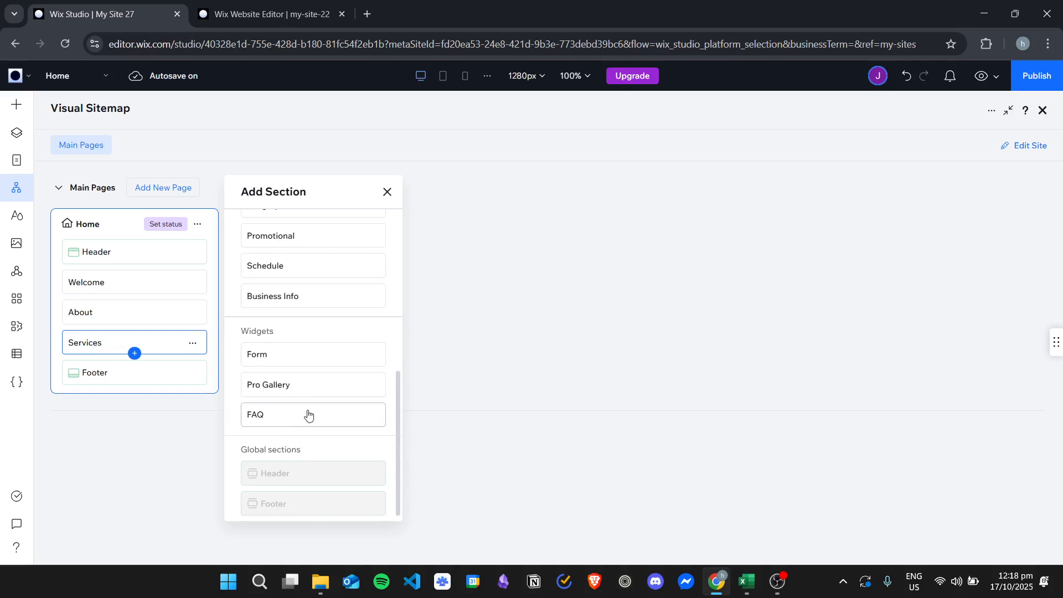
{"action": "left_click", "coordinate": [312, 416]}
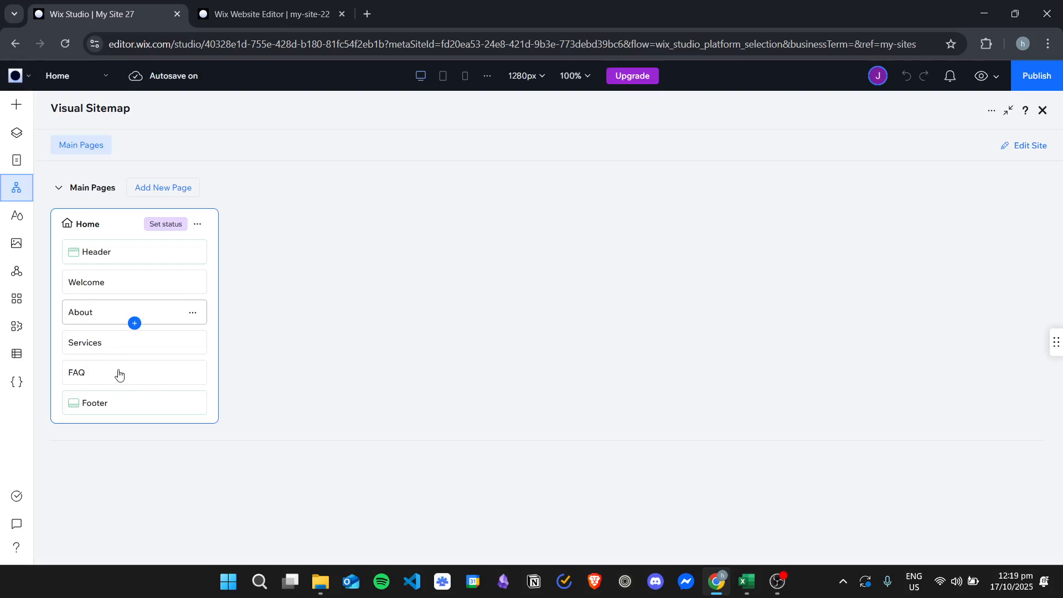
Add a Blank section below FAQ on the Home page and rename it Contact
{"action": "left_click", "coordinate": [135, 384]}
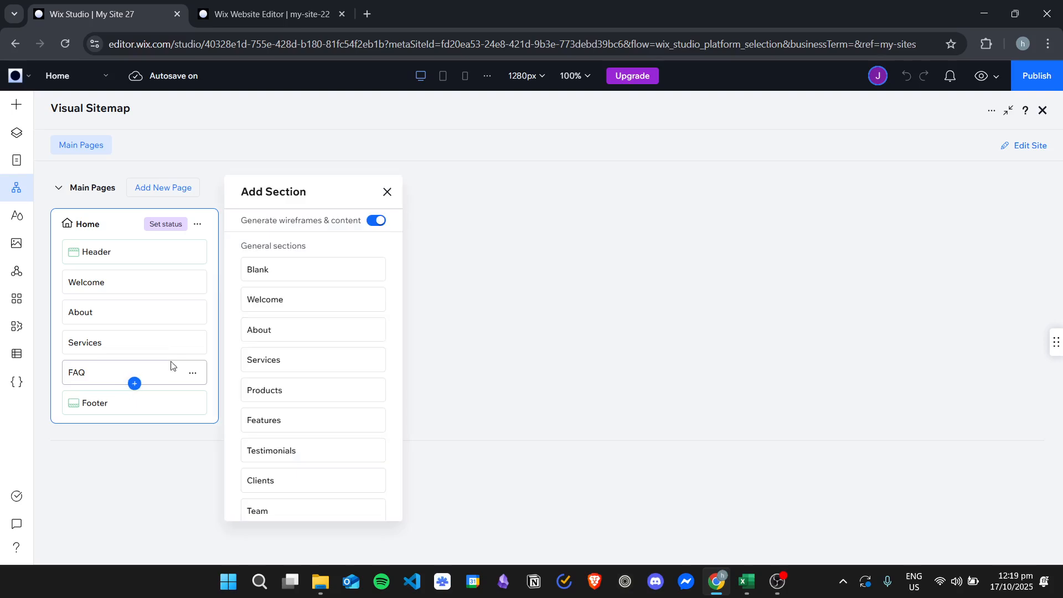
{"action": "left_click", "coordinate": [280, 271]}
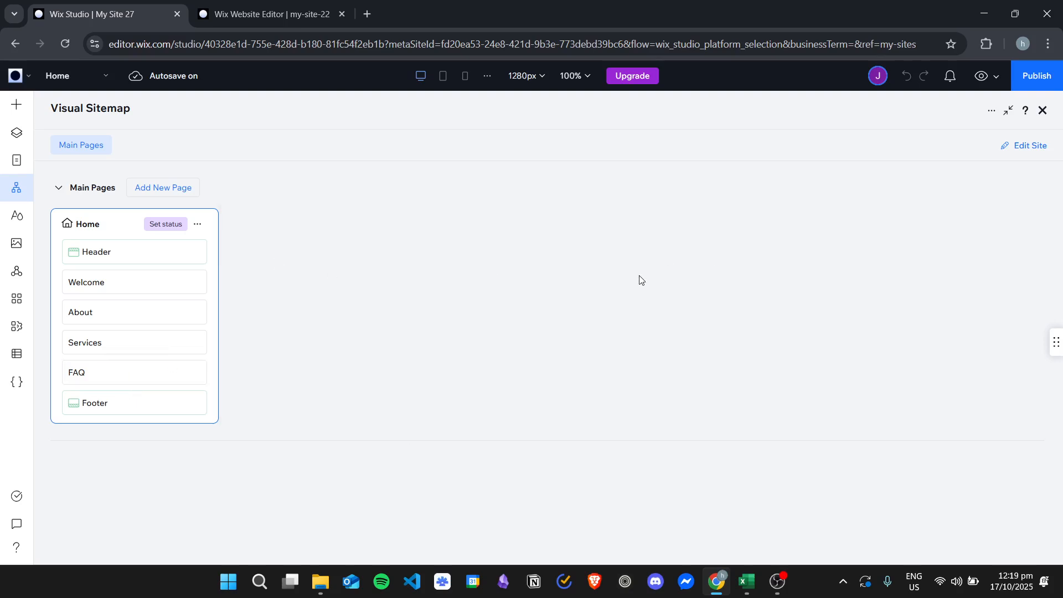
{"action": "left_click", "coordinate": [192, 403]}
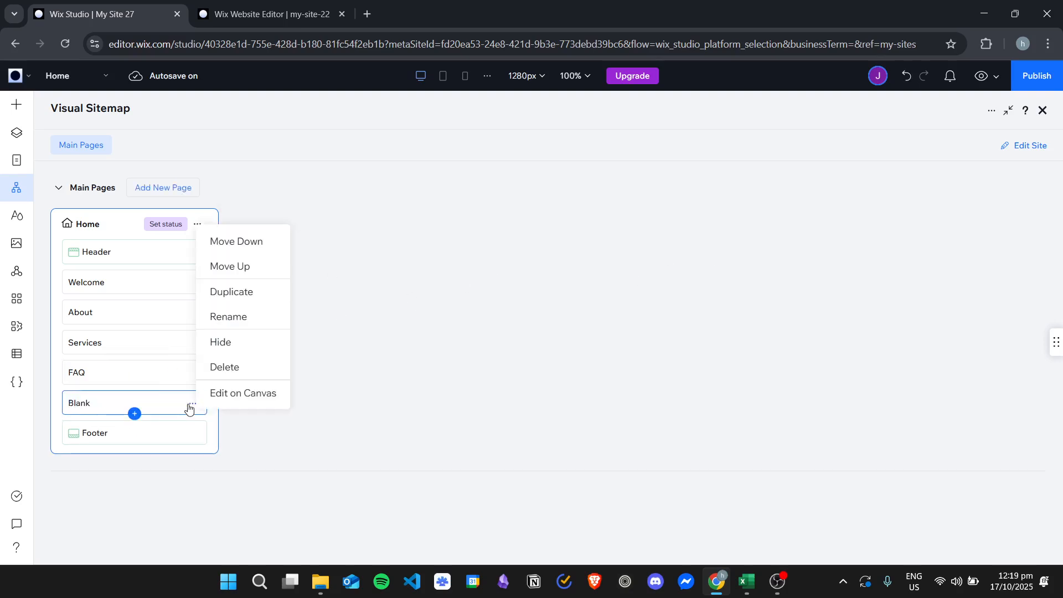
{"action": "left_click", "coordinate": [251, 319]}
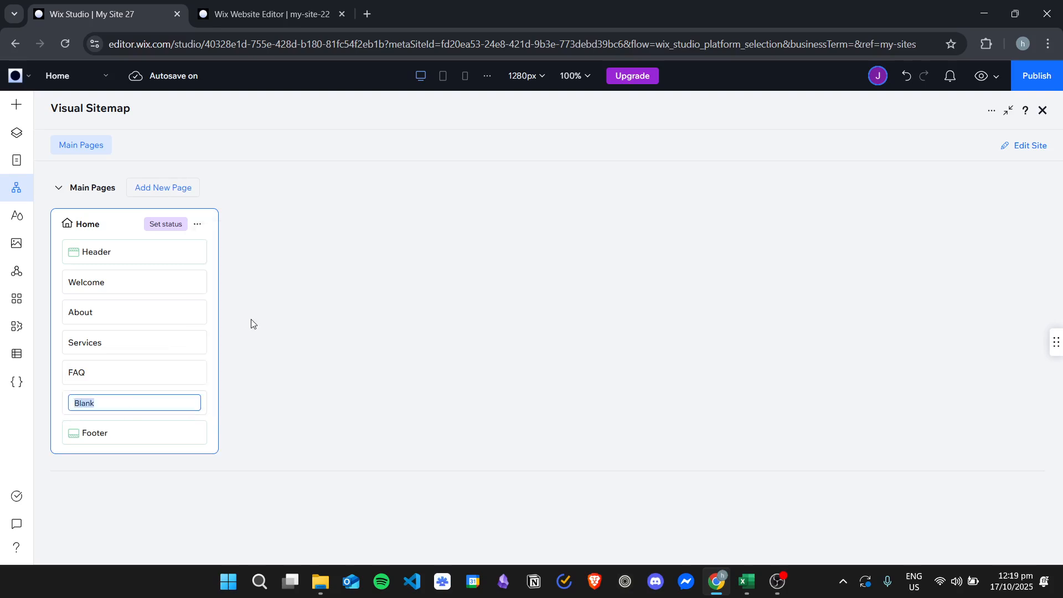
{"action": "type", "text": "Contact"}
{"action": "left_click", "coordinate": [222, 349]}
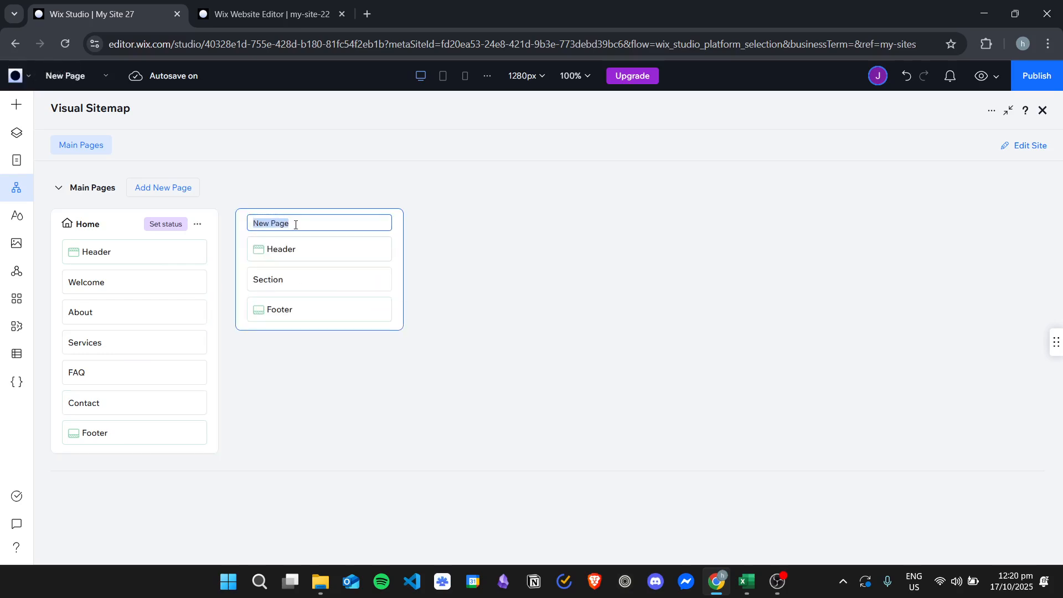
Name the new page About and add an About section below its header
{"action": "type", "text": "About"}
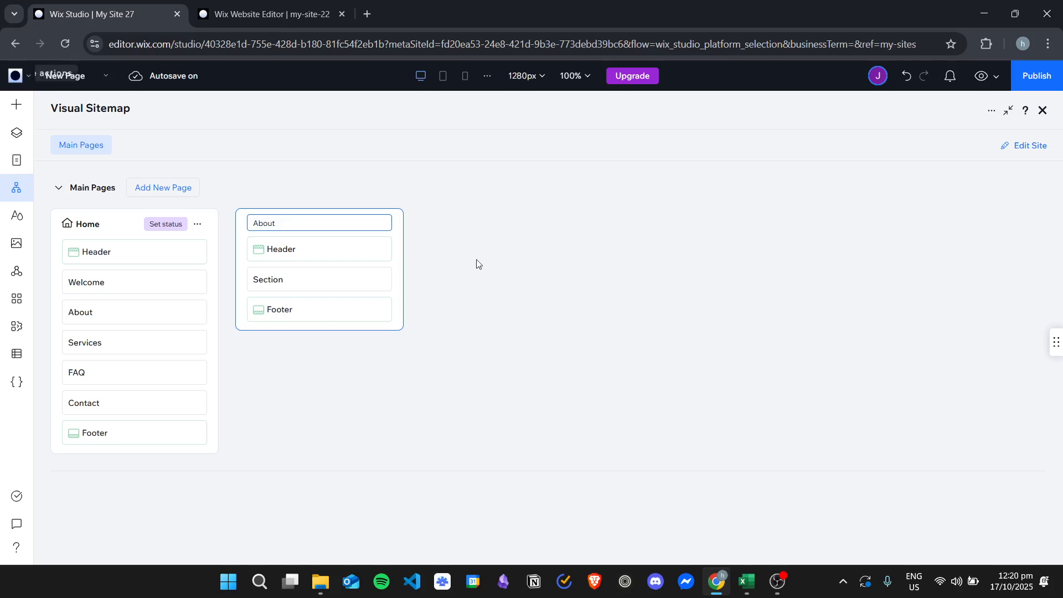
{"action": "left_click", "coordinate": [502, 245]}
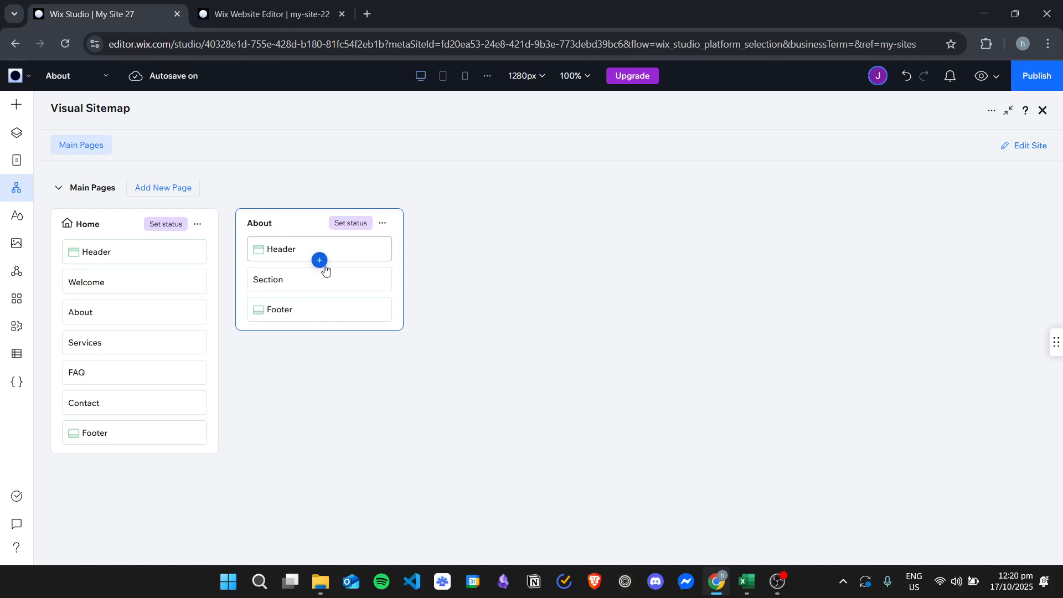
{"action": "left_click", "coordinate": [319, 259]}
{"action": "scroll", "coordinate": [493, 294], "scroll_direction": "down", "scroll_amount": 3}
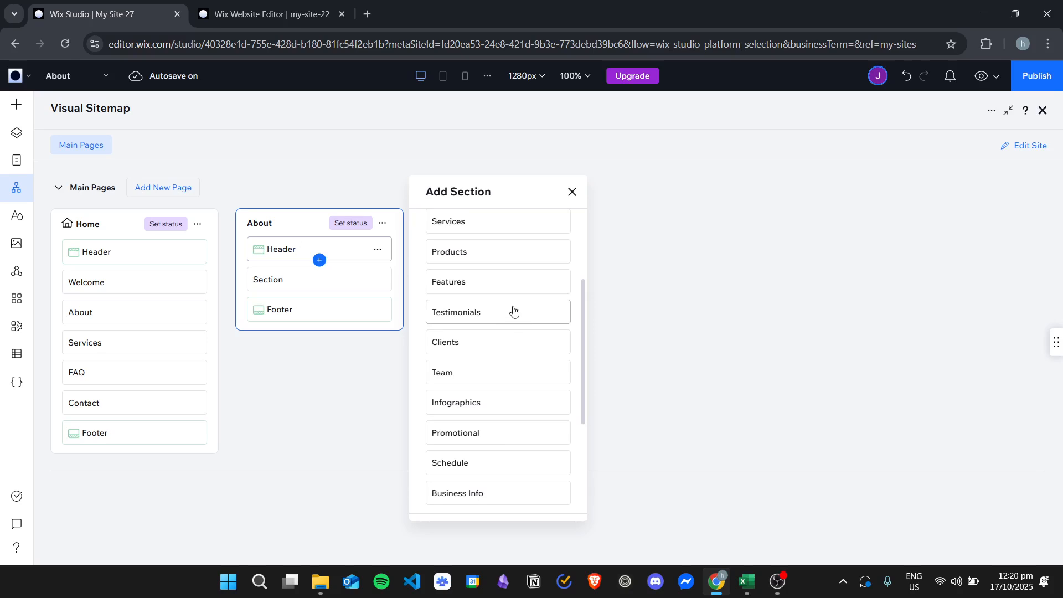
{"action": "scroll", "coordinate": [481, 276], "scroll_direction": "up", "scroll_amount": 2}
{"action": "left_click", "coordinate": [474, 263]}
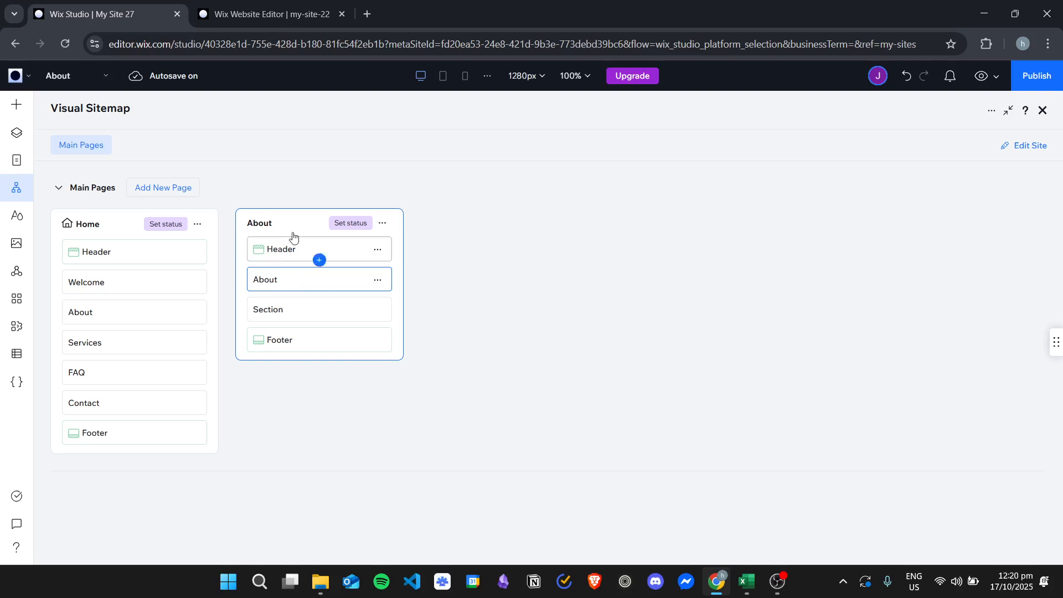
Add a Business Info section below the About section on the About page
{"action": "left_click", "coordinate": [320, 291]}
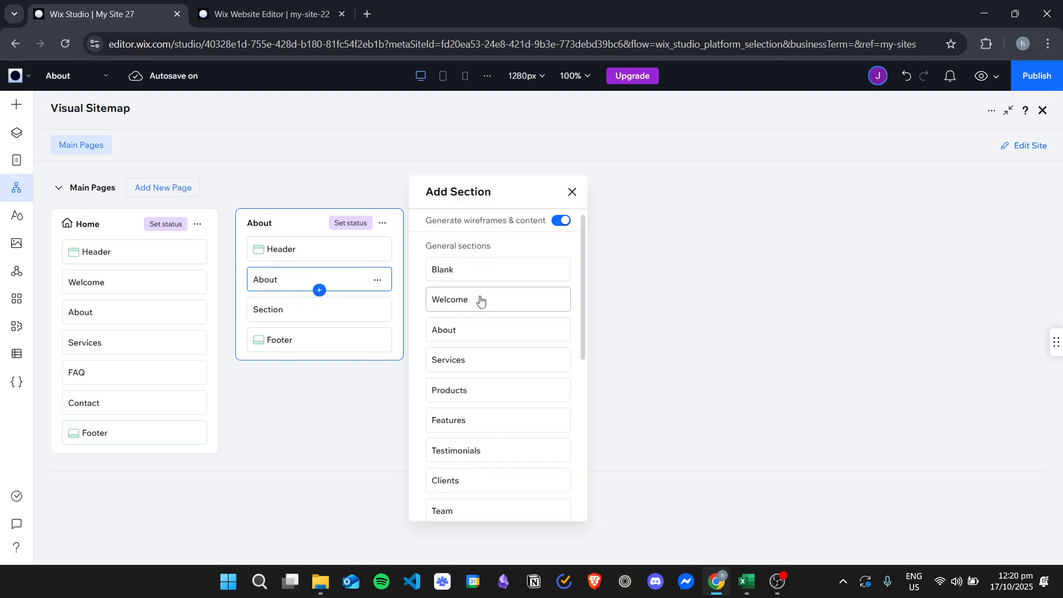
{"action": "scroll", "coordinate": [476, 324], "scroll_direction": "down", "scroll_amount": 2}
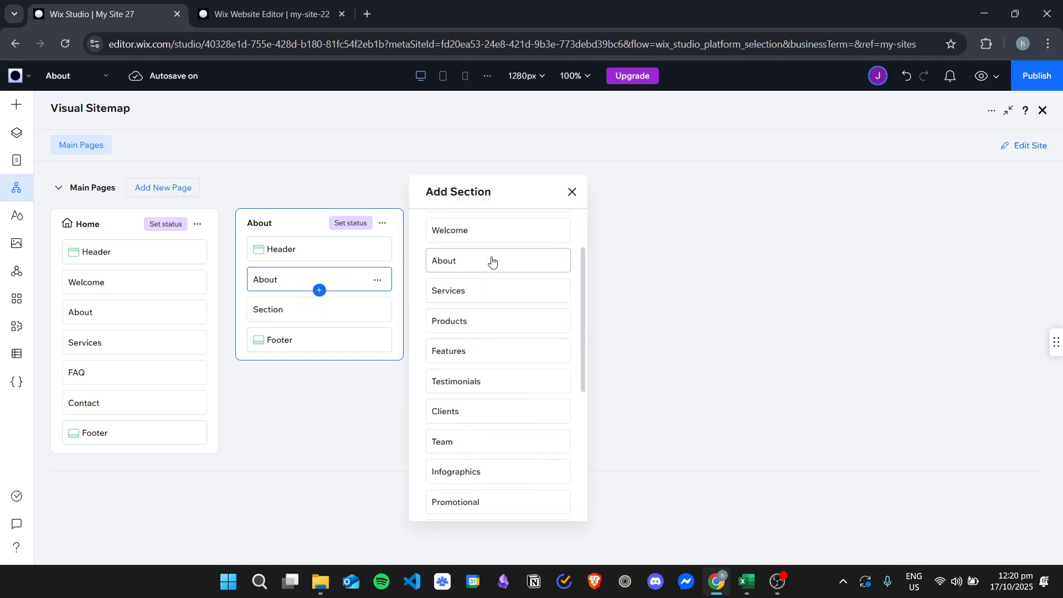
{"action": "scroll", "coordinate": [493, 264], "scroll_direction": "down", "scroll_amount": 2}
{"action": "scroll", "coordinate": [509, 290], "scroll_direction": "down", "scroll_amount": 2}
{"action": "scroll", "coordinate": [506, 306], "scroll_direction": "down", "scroll_amount": 3}
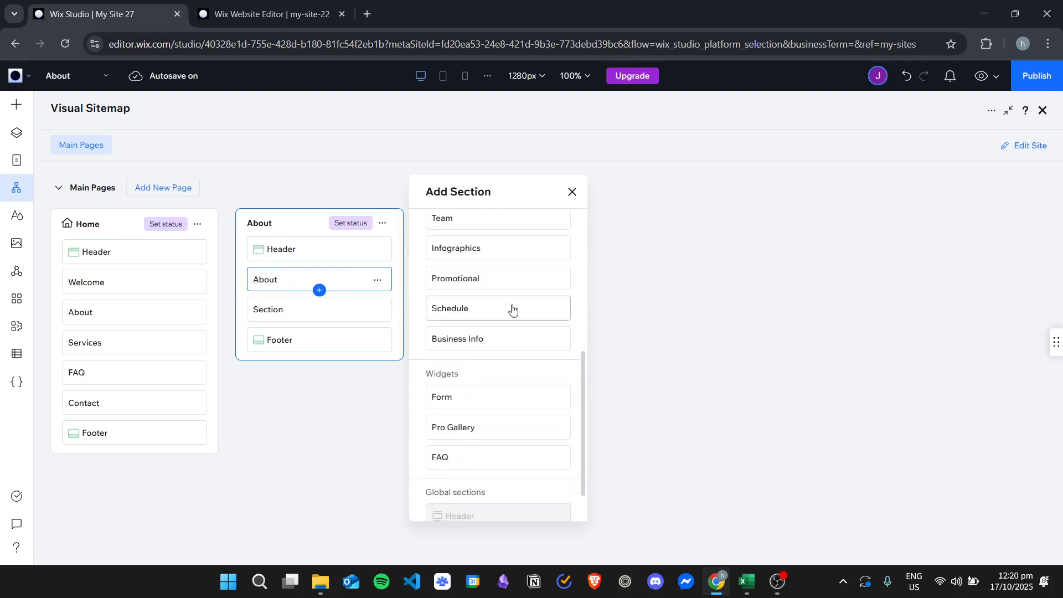
{"action": "scroll", "coordinate": [496, 336], "scroll_direction": "up", "scroll_amount": 1}
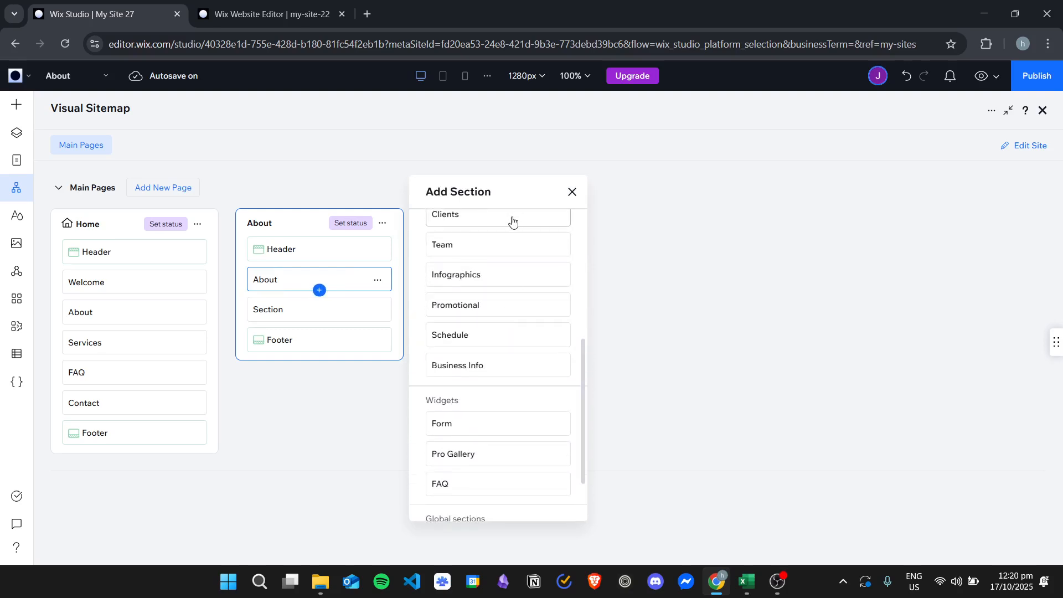
{"action": "left_click", "coordinate": [518, 364]}
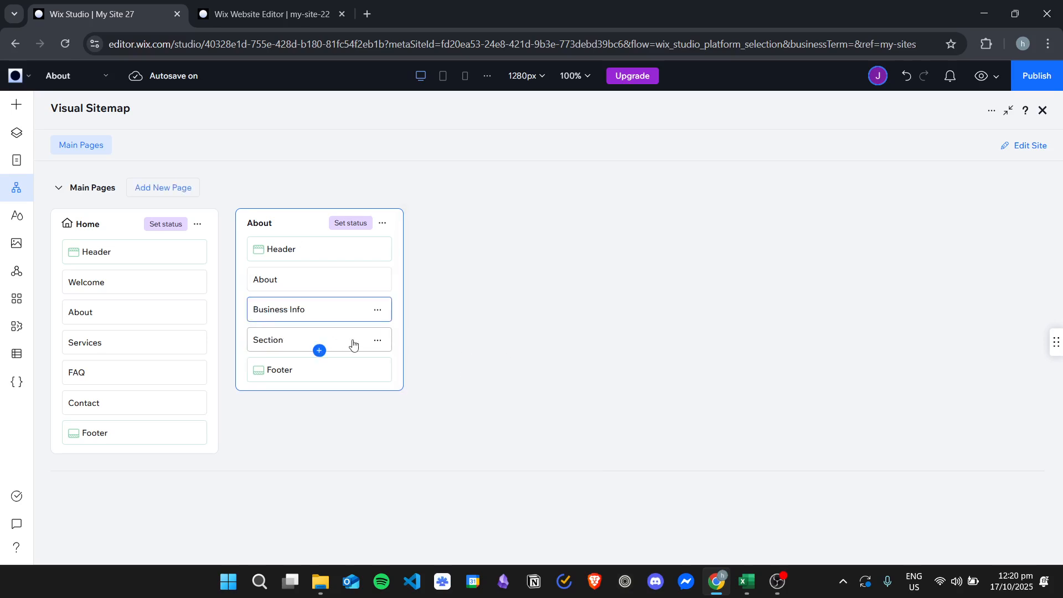
Rename the blank section above the footer on the About page to Join The Team
{"action": "left_click", "coordinate": [377, 340]}
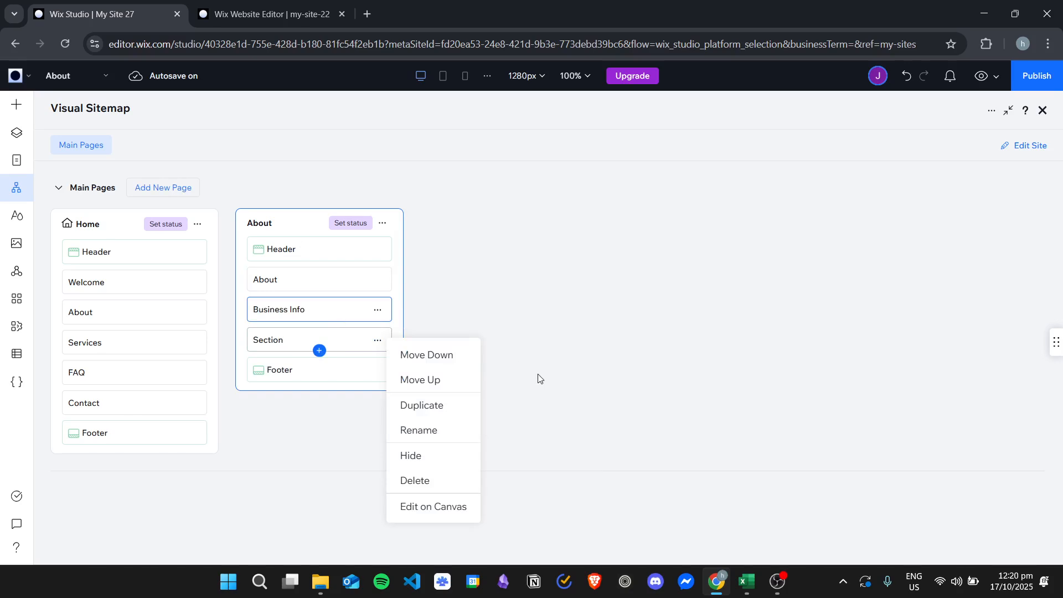
{"action": "left_click", "coordinate": [443, 433]}
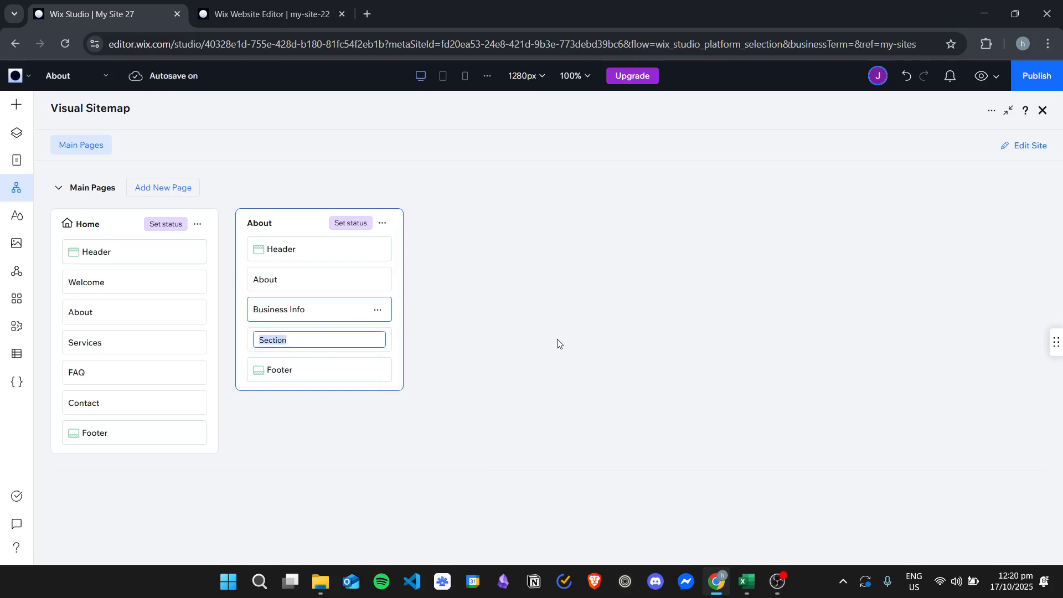
{"action": "type", "text": "Join The Team"}
{"action": "key", "text": "Return"}
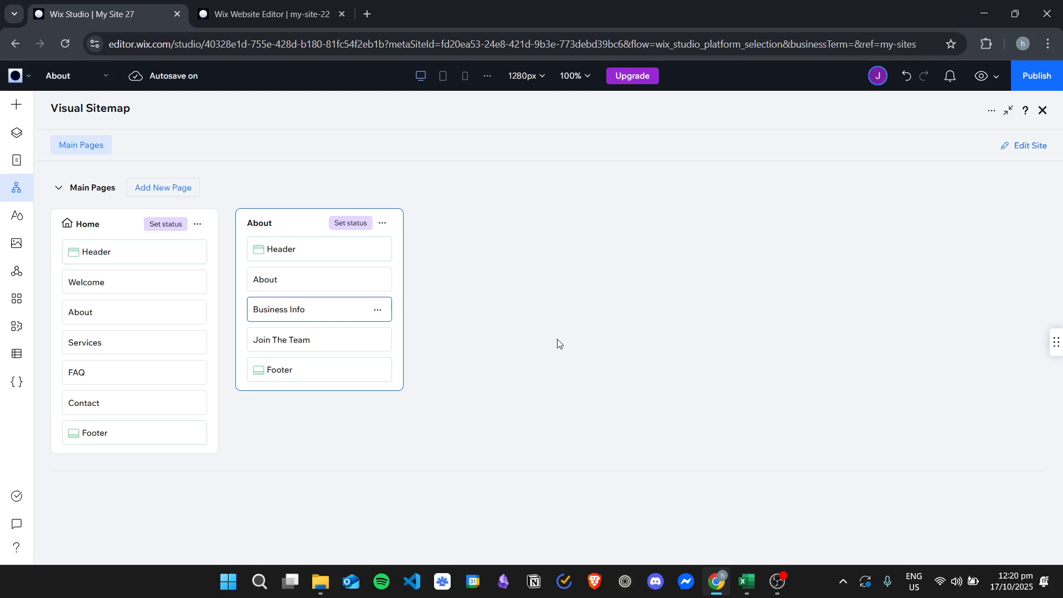
Add a Team section and a Clients section between Business Info and Join The Team on the About page
{"action": "left_click", "coordinate": [318, 321]}
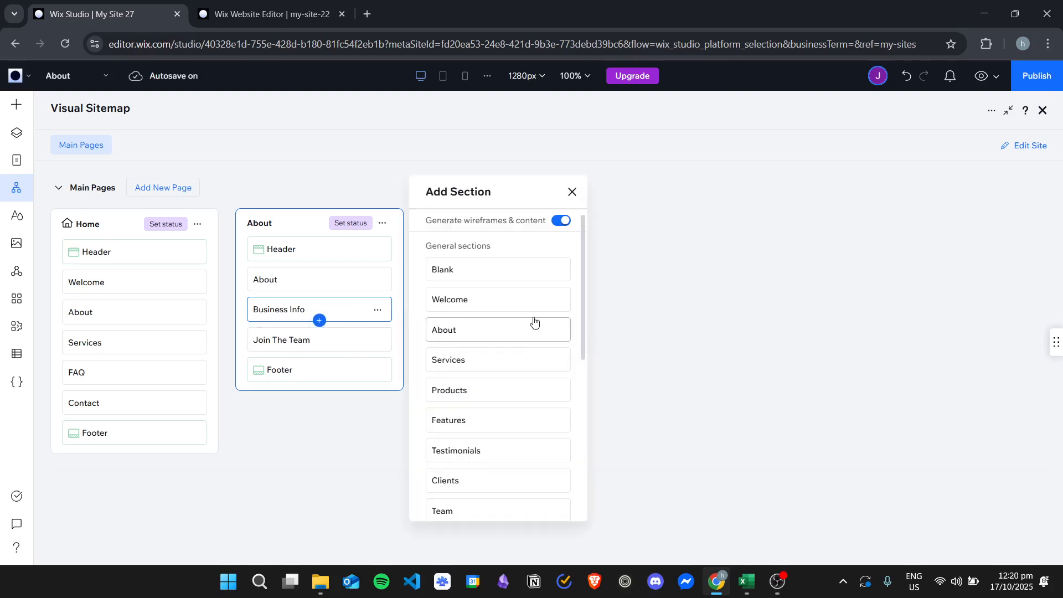
{"action": "scroll", "coordinate": [515, 352], "scroll_direction": "down", "scroll_amount": 3}
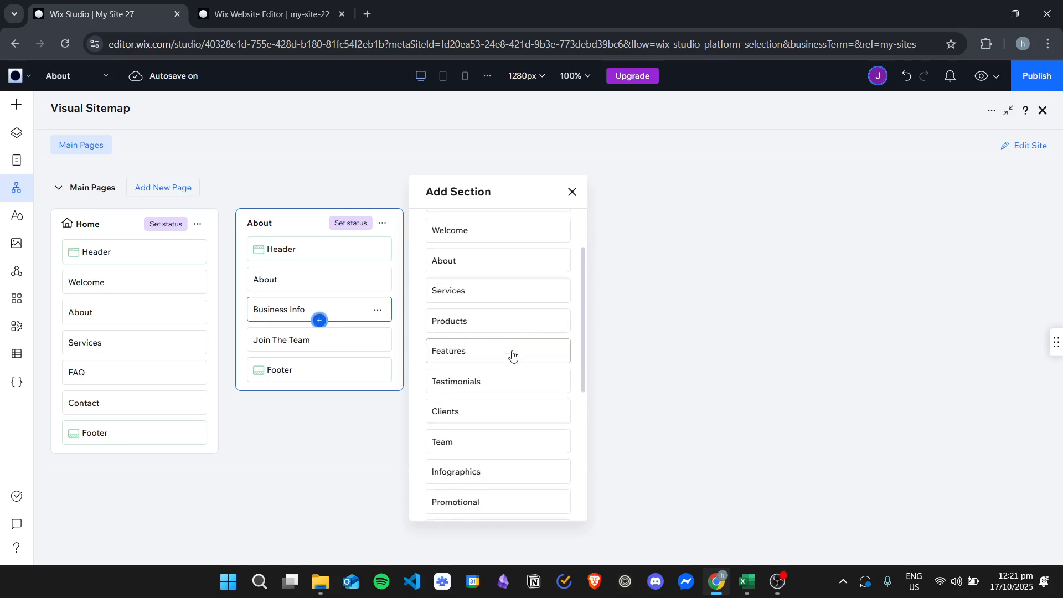
{"action": "left_click", "coordinate": [514, 373]}
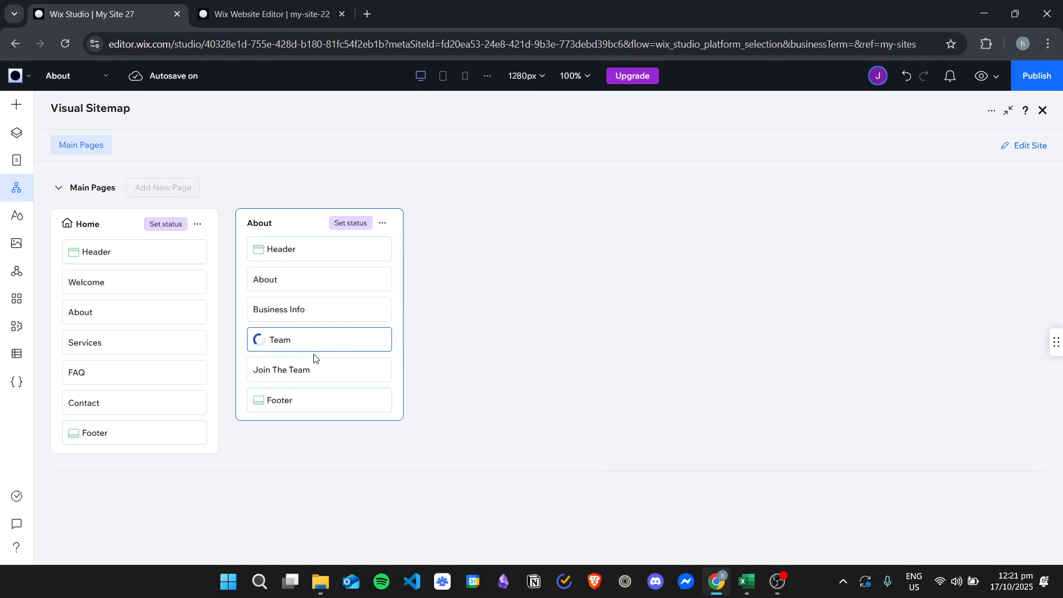
{"action": "left_click", "coordinate": [320, 350]}
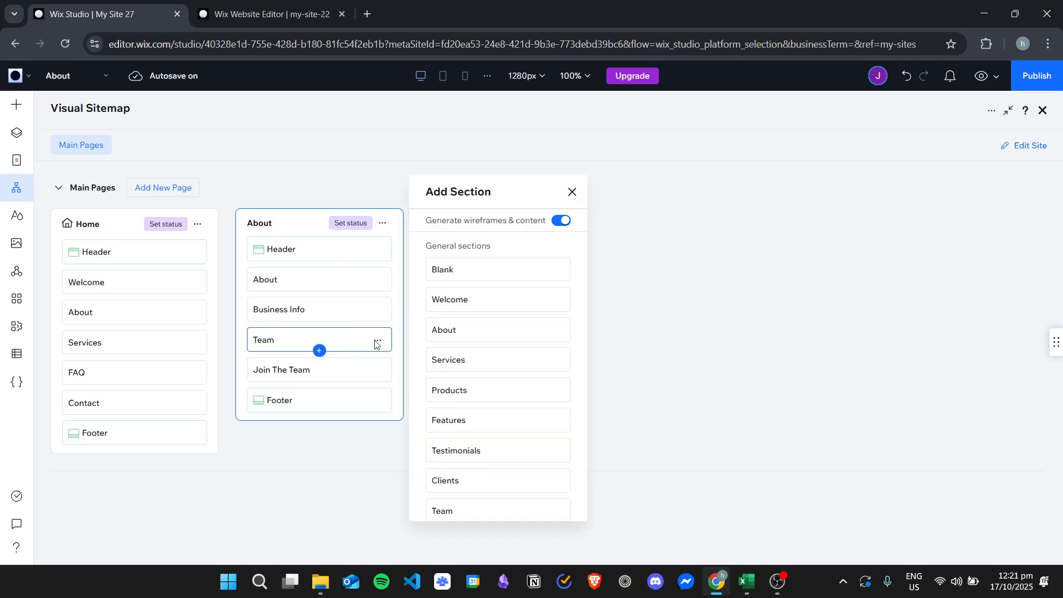
{"action": "left_click", "coordinate": [775, 338]}
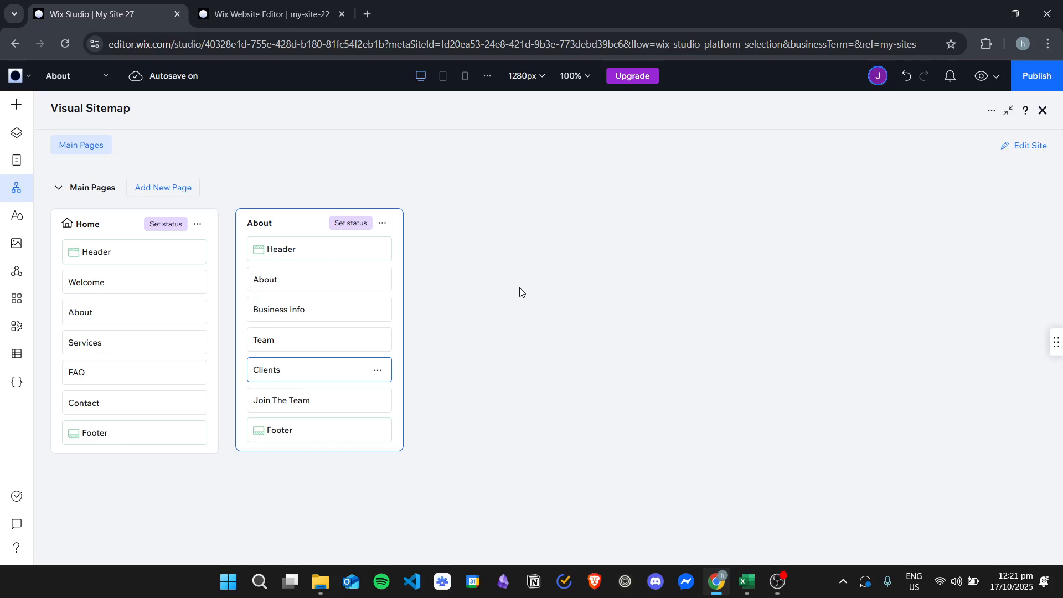
Add new dynamic pages to the site from the News CMS preset
{"action": "mouse_move", "coordinate": [226, 247]}
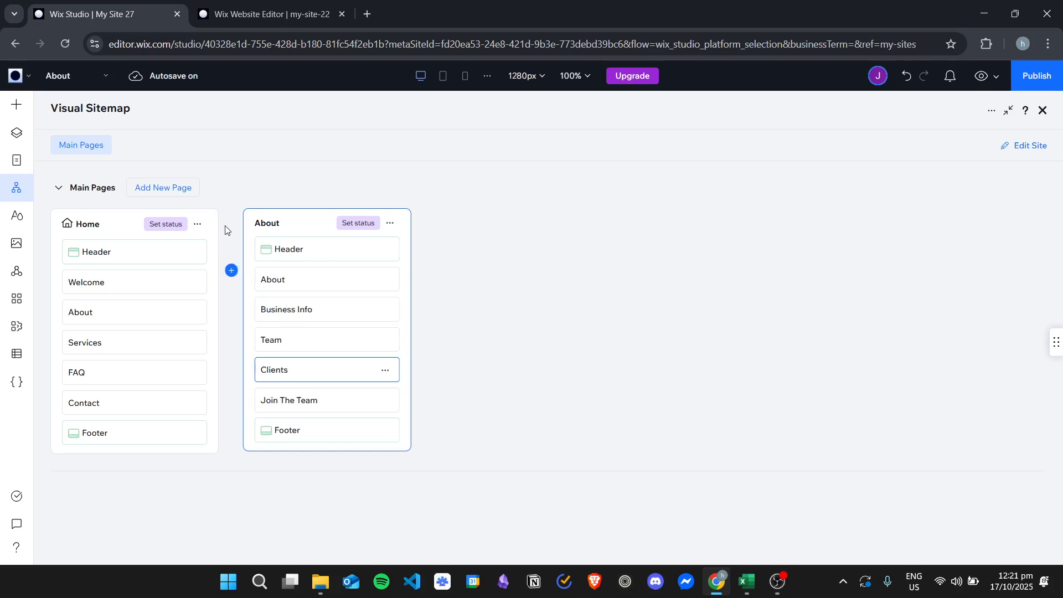
{"action": "left_click", "coordinate": [167, 195]}
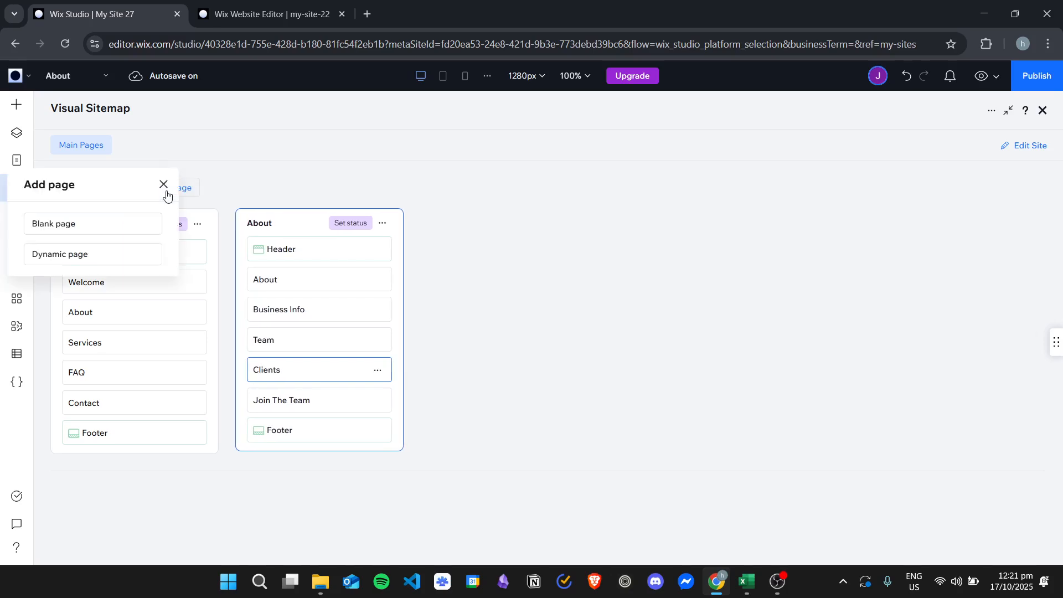
{"action": "left_click", "coordinate": [105, 258]}
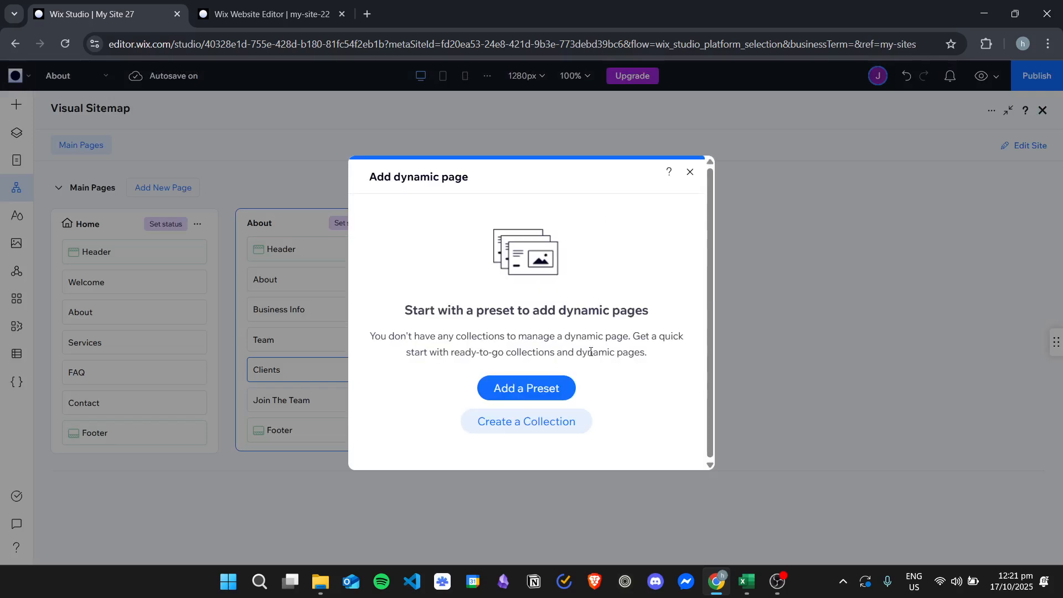
{"action": "left_click", "coordinate": [560, 392]}
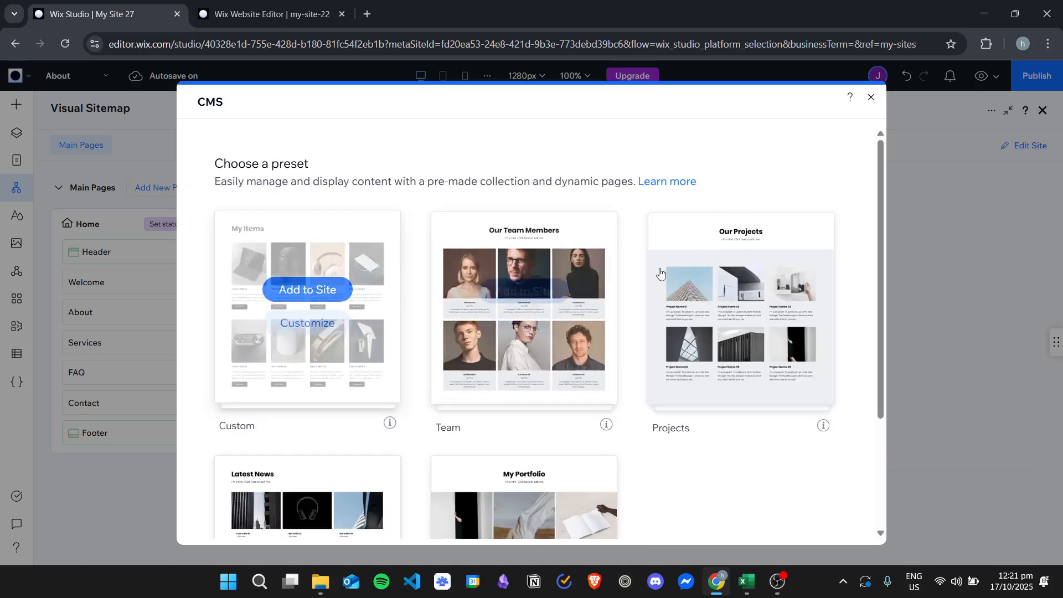
{"action": "mouse_move", "coordinate": [749, 271]}
{"action": "scroll", "coordinate": [723, 266], "scroll_direction": "down", "scroll_amount": 3}
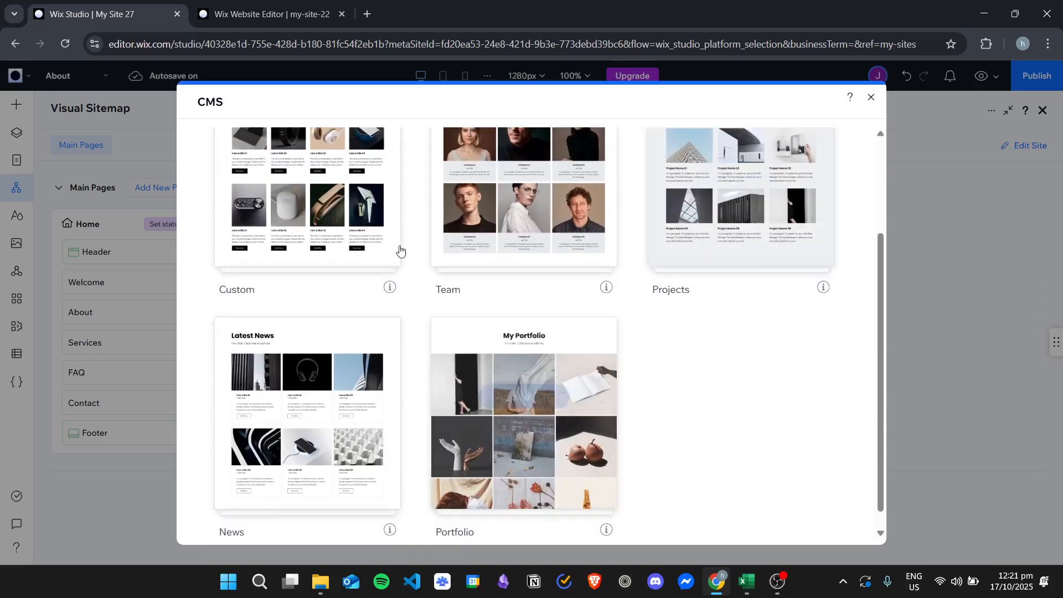
{"action": "scroll", "coordinate": [620, 266], "scroll_direction": "up", "scroll_amount": 3}
{"action": "scroll", "coordinate": [742, 277], "scroll_direction": "down", "scroll_amount": 2}
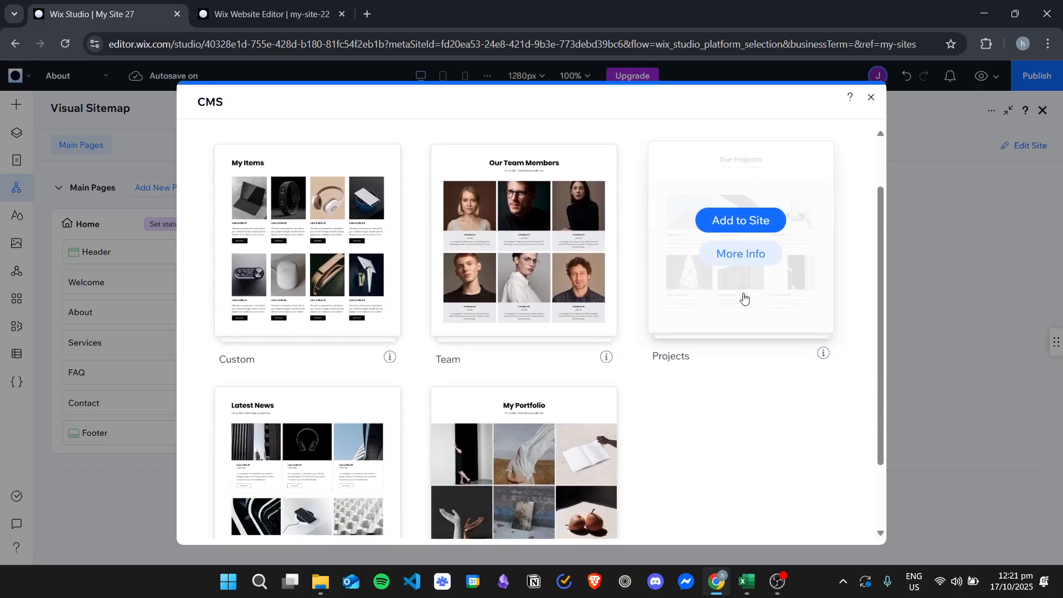
{"action": "scroll", "coordinate": [299, 274], "scroll_direction": "up", "scroll_amount": 1}
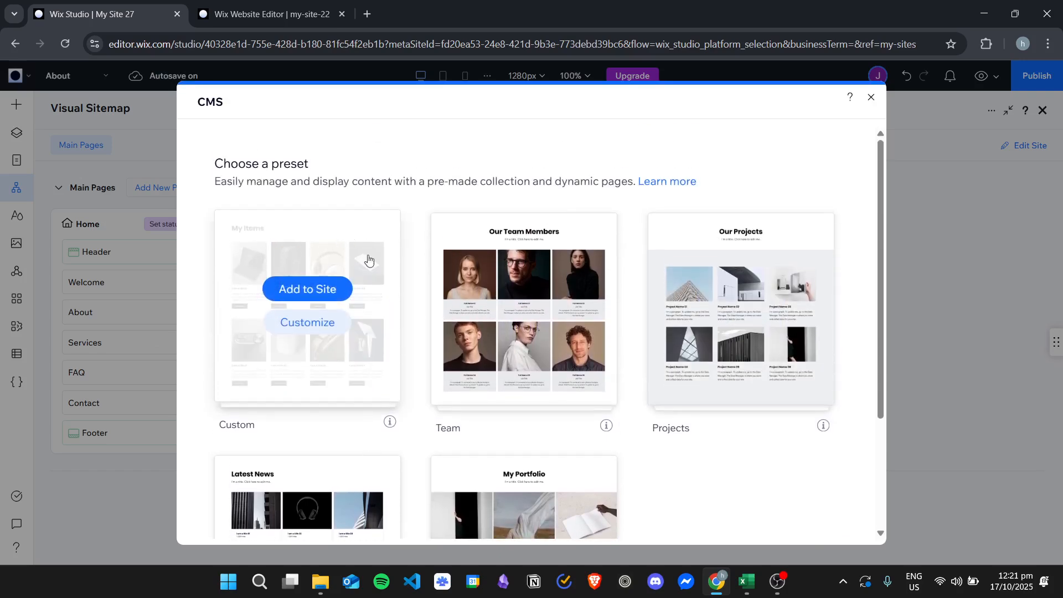
{"action": "scroll", "coordinate": [356, 339], "scroll_direction": "down", "scroll_amount": 3}
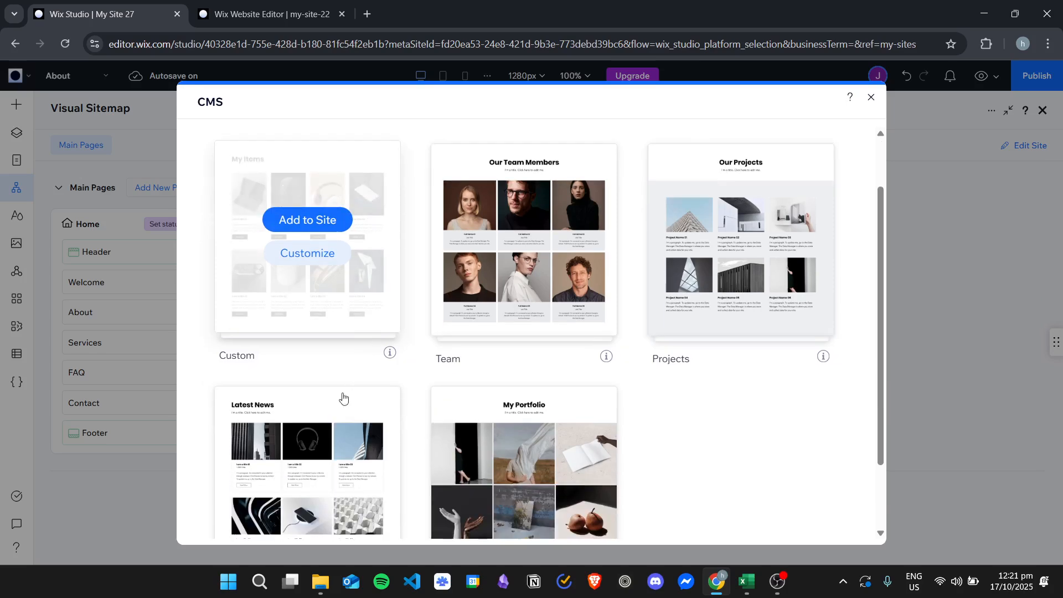
{"action": "scroll", "coordinate": [664, 332], "scroll_direction": "up", "scroll_amount": 2}
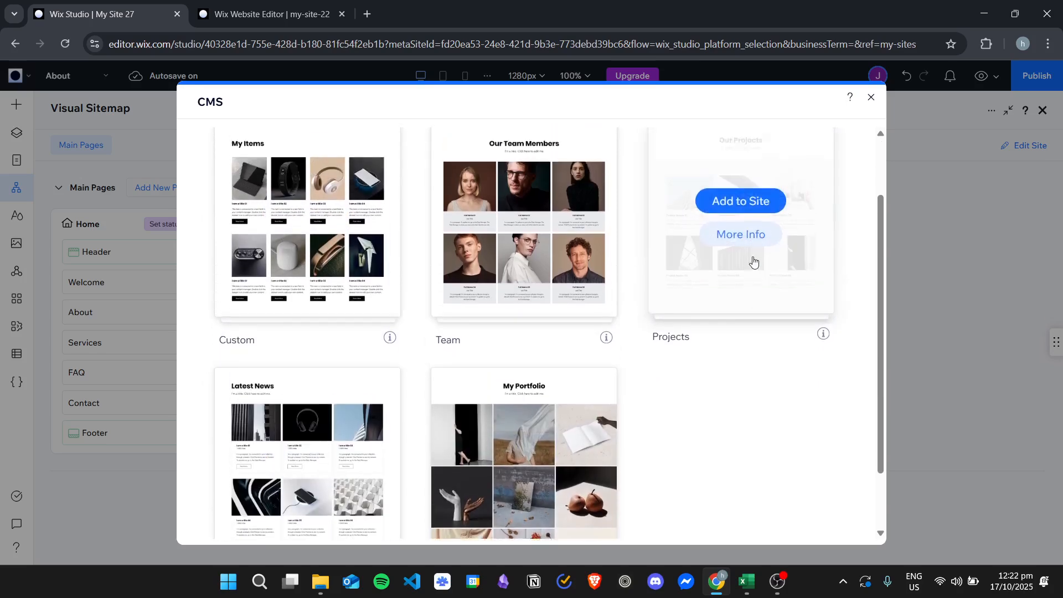
{"action": "scroll", "coordinate": [713, 284], "scroll_direction": "down", "scroll_amount": 3}
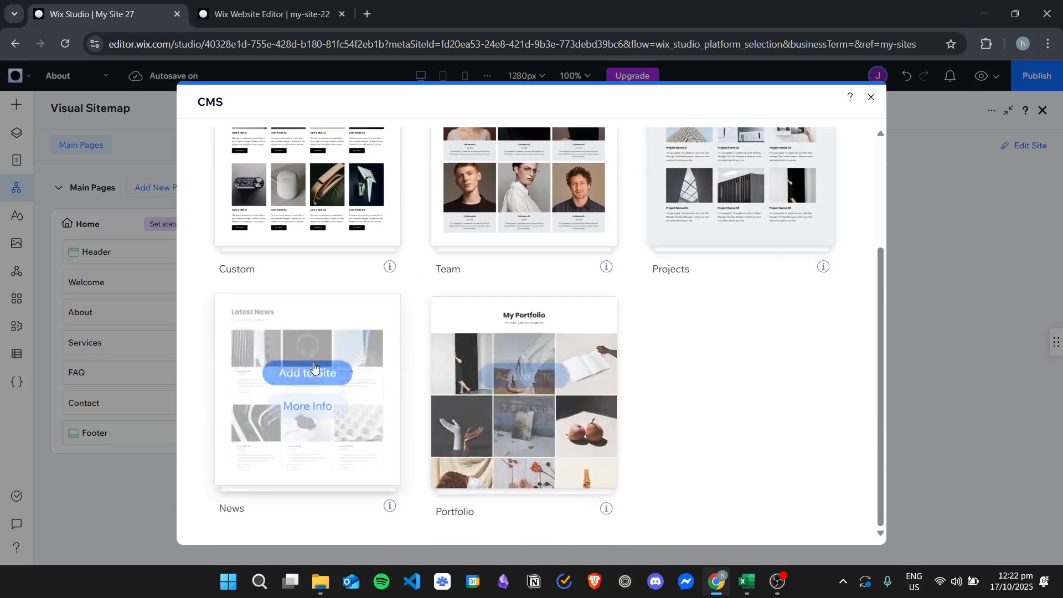
{"action": "left_click", "coordinate": [333, 376]}
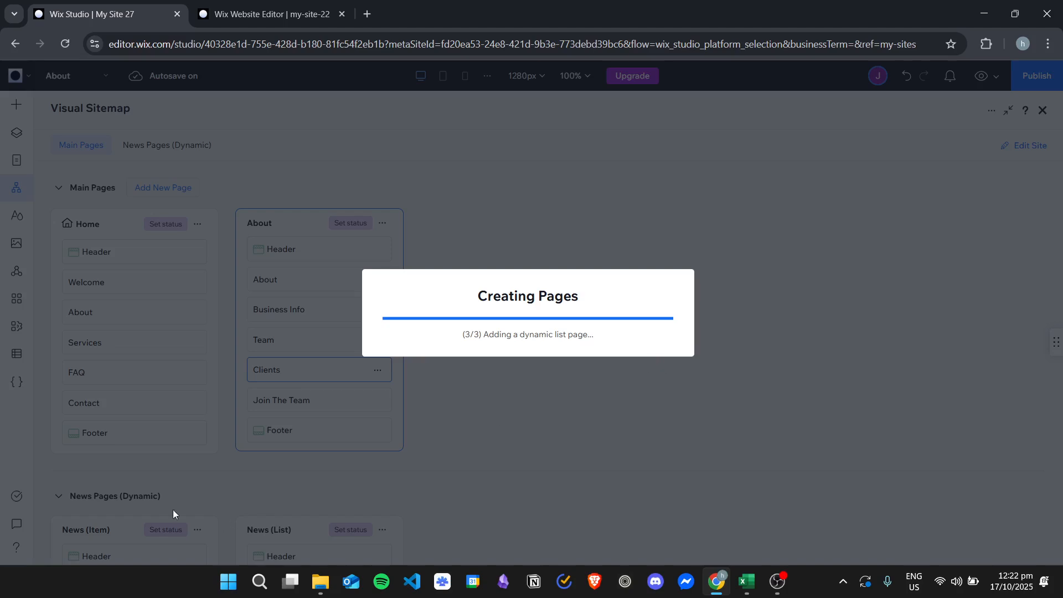
Dismiss the News collection table and return to the Visual Sitemap
{"action": "scroll", "coordinate": [551, 451], "scroll_direction": "down", "scroll_amount": 3}
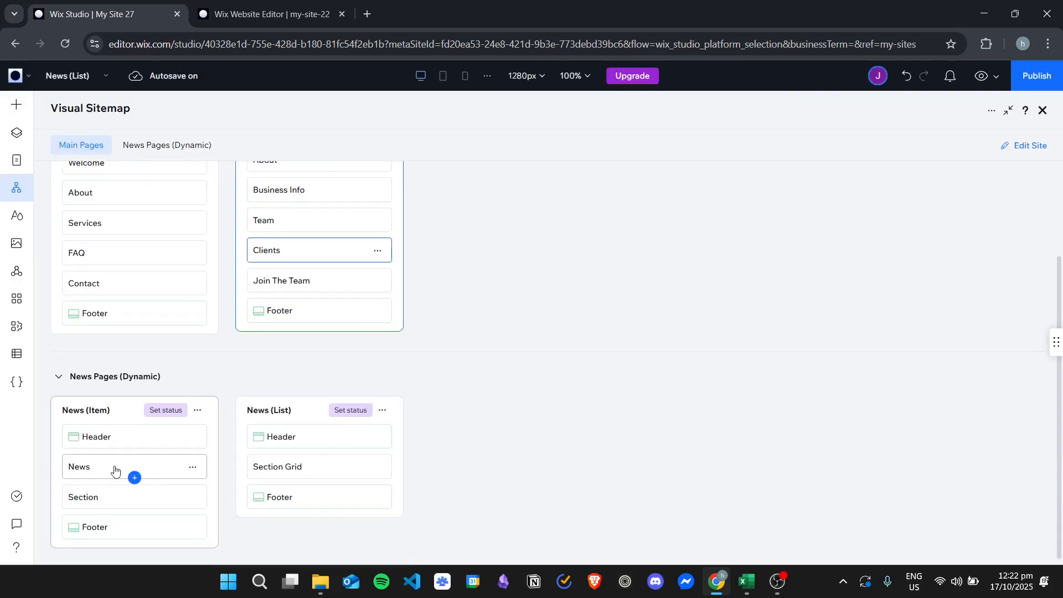
{"action": "scroll", "coordinate": [482, 408], "scroll_direction": "up", "scroll_amount": 1}
{"action": "scroll", "coordinate": [354, 415], "scroll_direction": "down", "scroll_amount": 1}
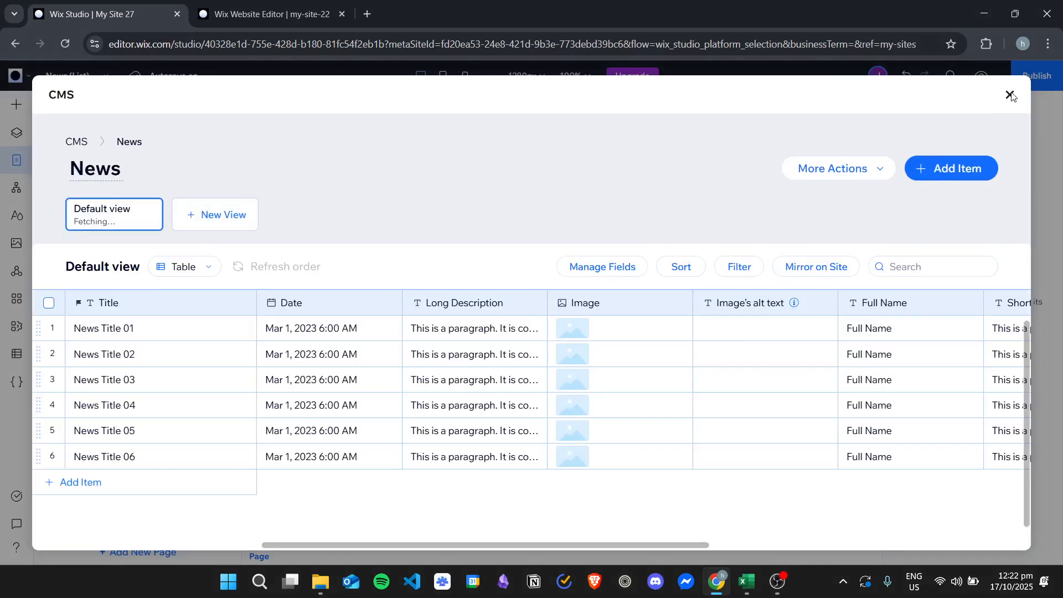
{"action": "left_click", "coordinate": [1009, 95]}
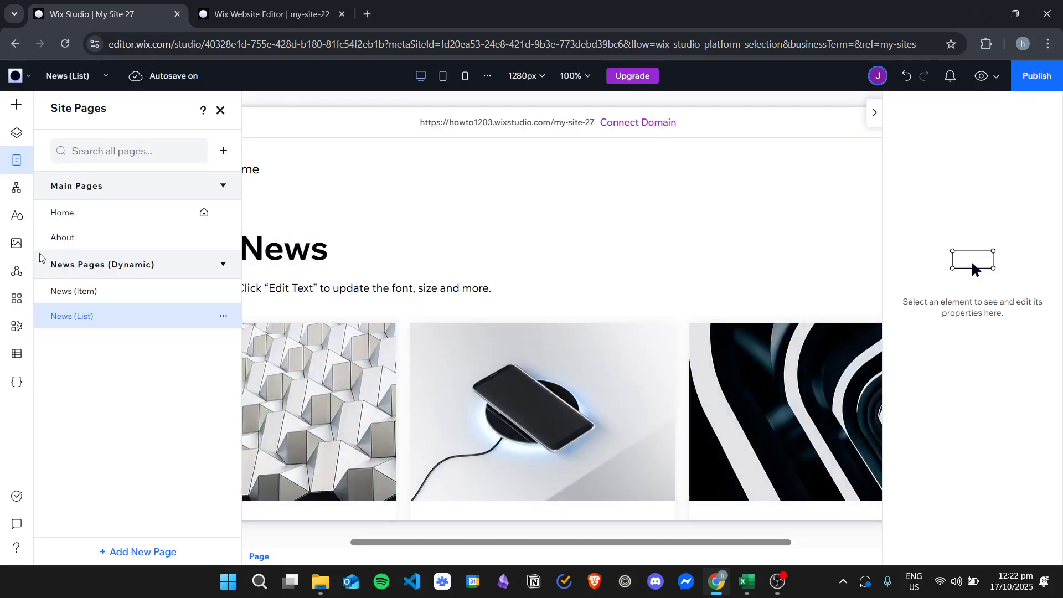
{"action": "left_click", "coordinate": [17, 188]}
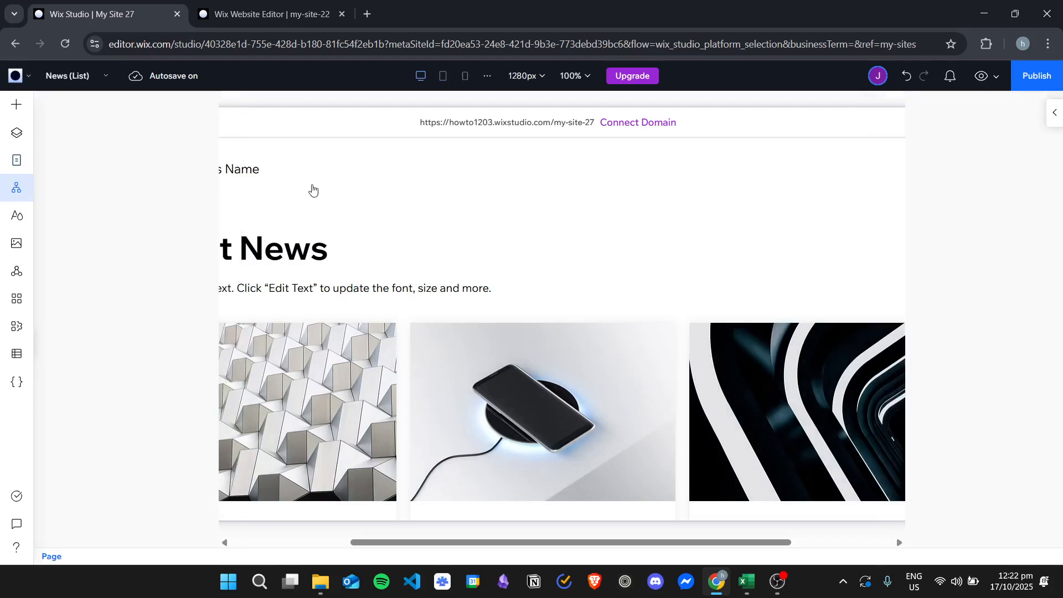
{"action": "scroll", "coordinate": [453, 309], "scroll_direction": "up", "scroll_amount": 2}
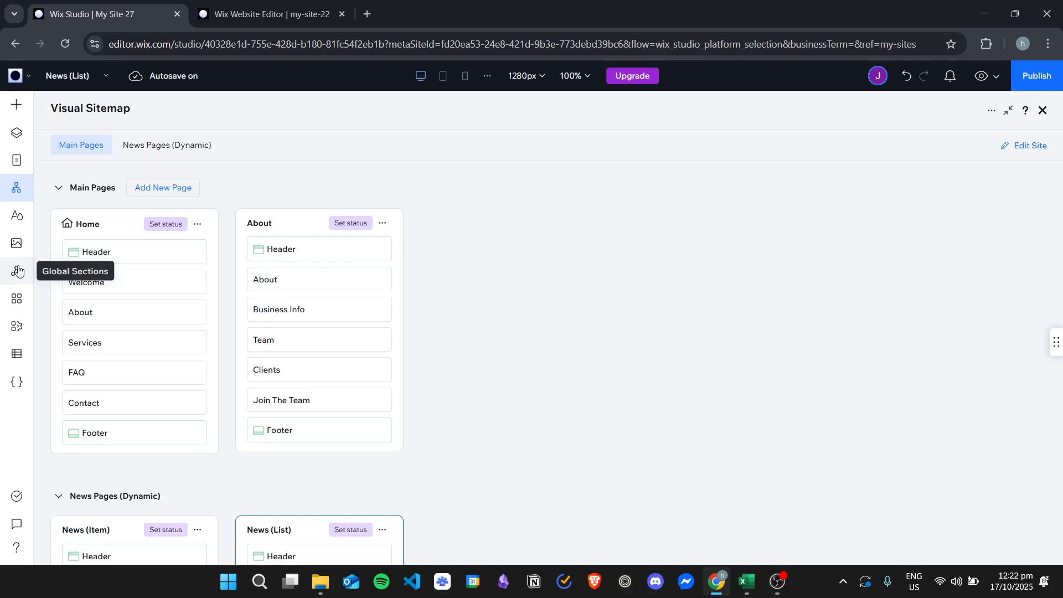
Search the App Market for "wix products" and install the Wix Stores app on the site
{"action": "left_click", "coordinate": [16, 308]}
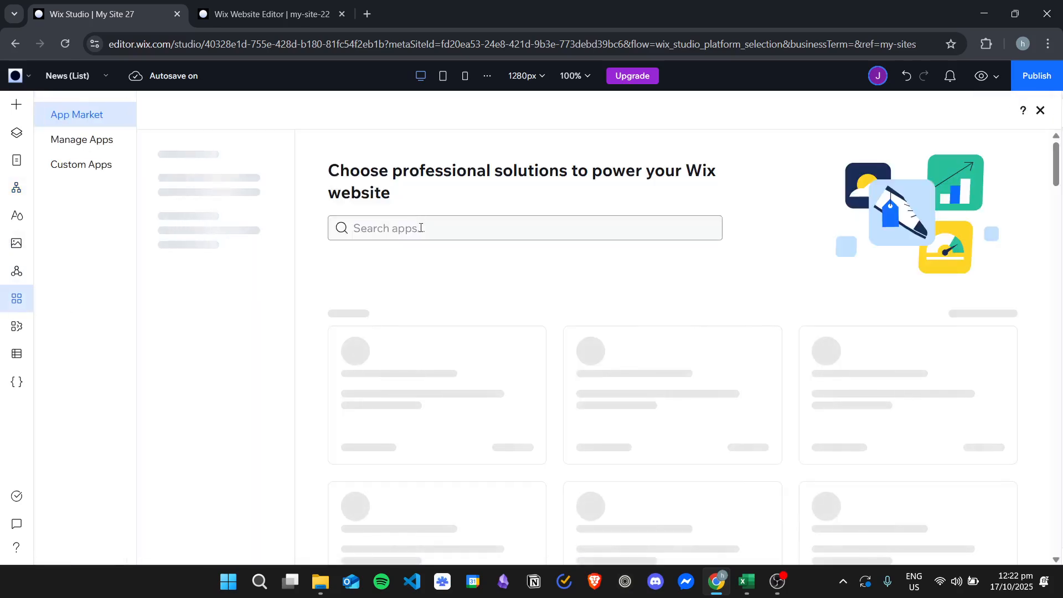
{"action": "left_click", "coordinate": [419, 230]}
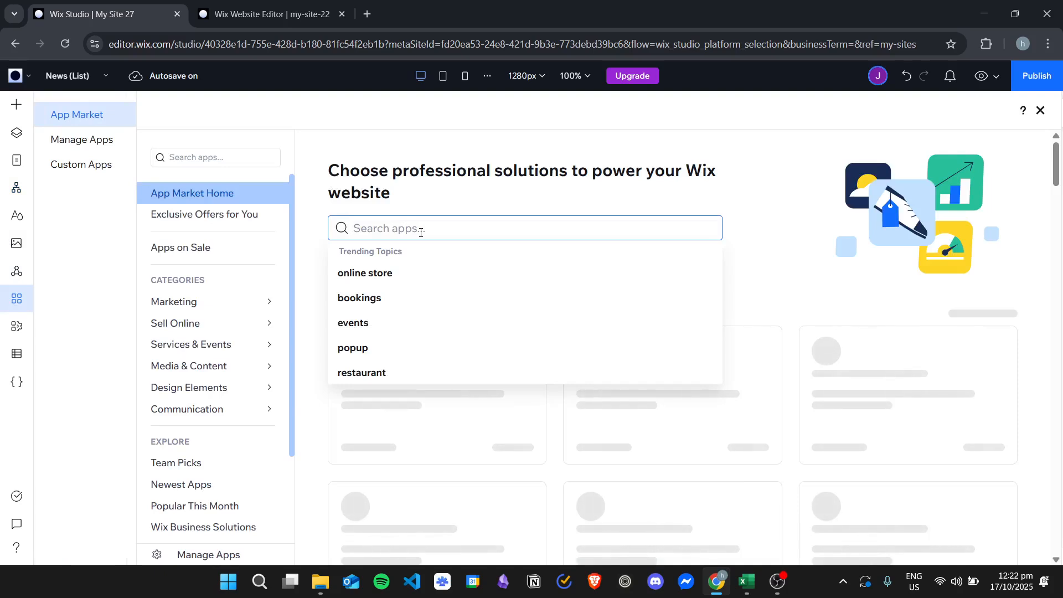
{"action": "type", "text": "wix ap"}
{"action": "type", "text": "p"}
{"action": "key", "text": "BackSpace"}
{"action": "key", "text": "BackSpace"}
{"action": "key", "text": "BackSpace"}
{"action": "type", "text": "products"}
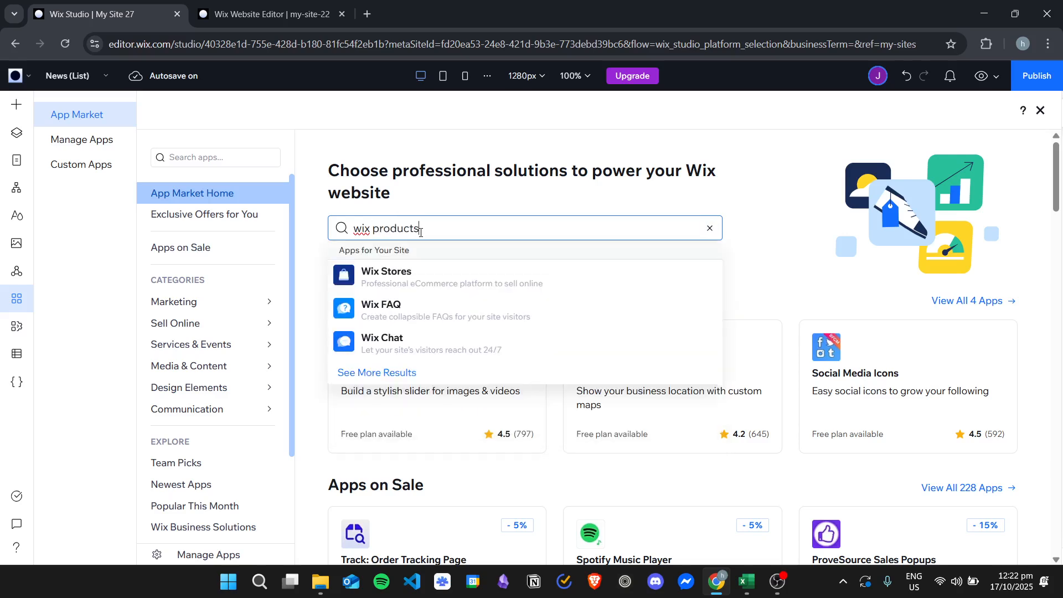
{"action": "left_click", "coordinate": [397, 273]}
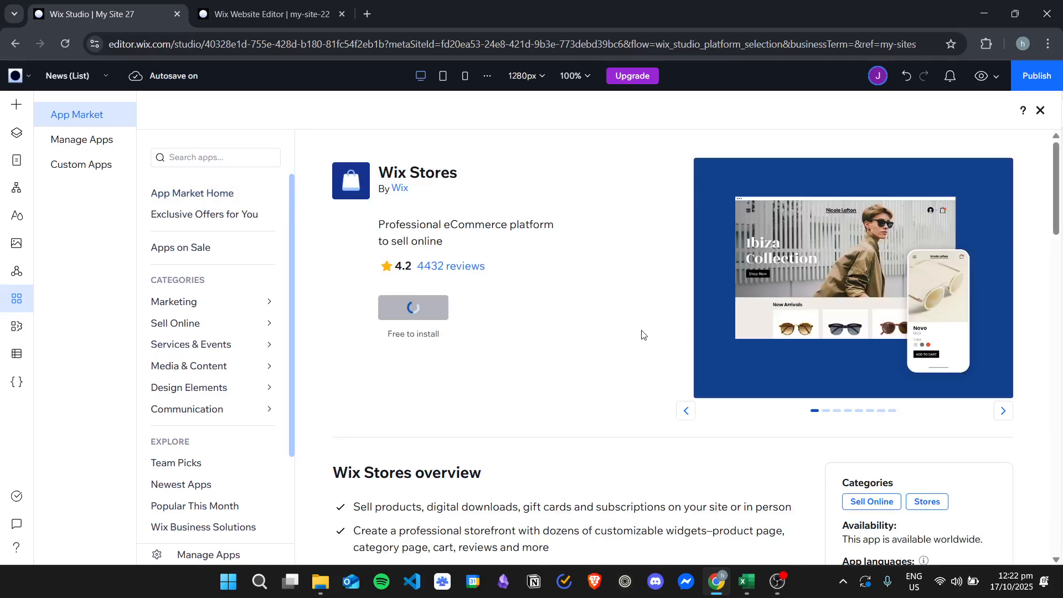
{"action": "left_click", "coordinate": [437, 306]}
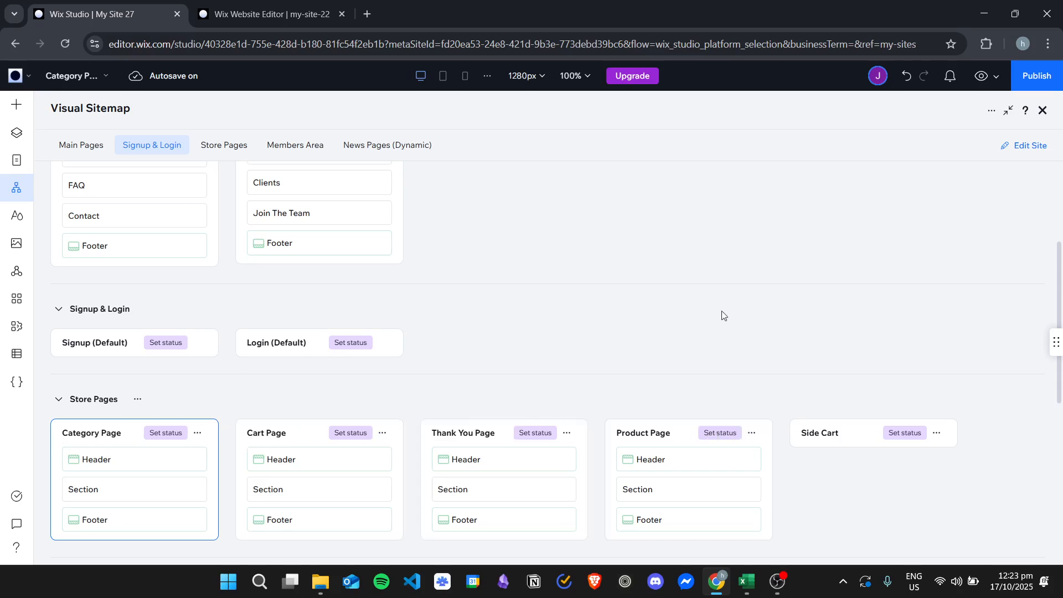
Select the Home page in the sitemap and close the Visual Sitemap to show that page on the canvas
{"action": "scroll", "coordinate": [718, 316], "scroll_direction": "down", "scroll_amount": 3}
{"action": "scroll", "coordinate": [723, 329], "scroll_direction": "up", "scroll_amount": 7}
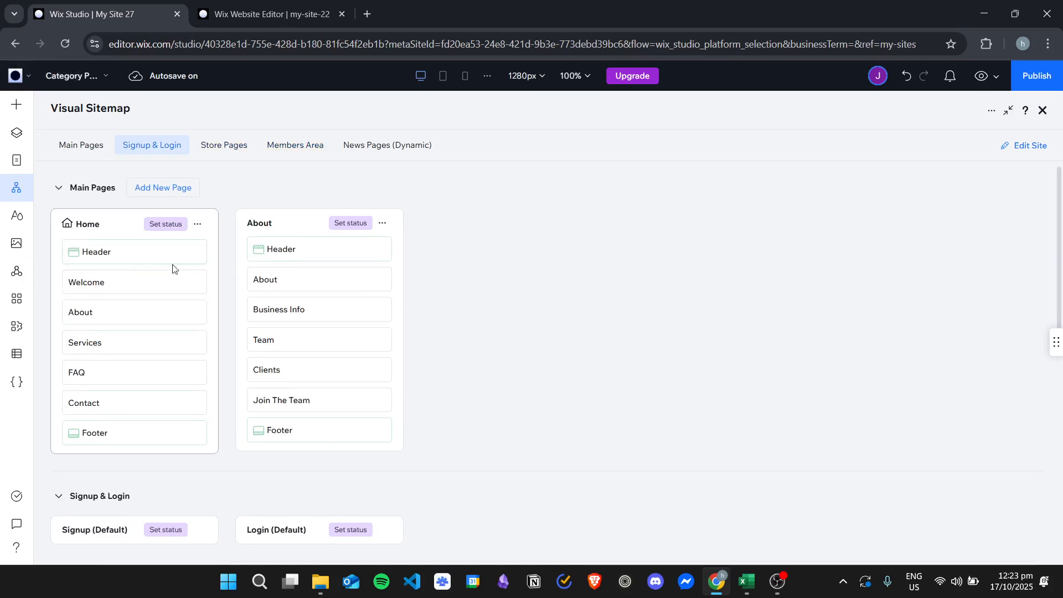
{"action": "left_click", "coordinate": [105, 231]}
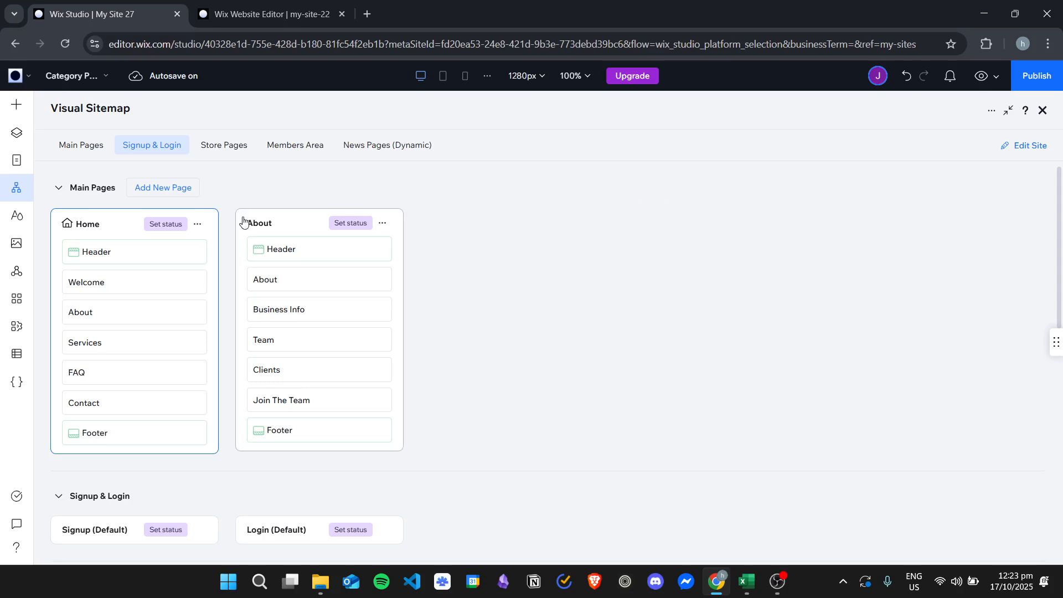
{"action": "left_click", "coordinate": [1042, 110]}
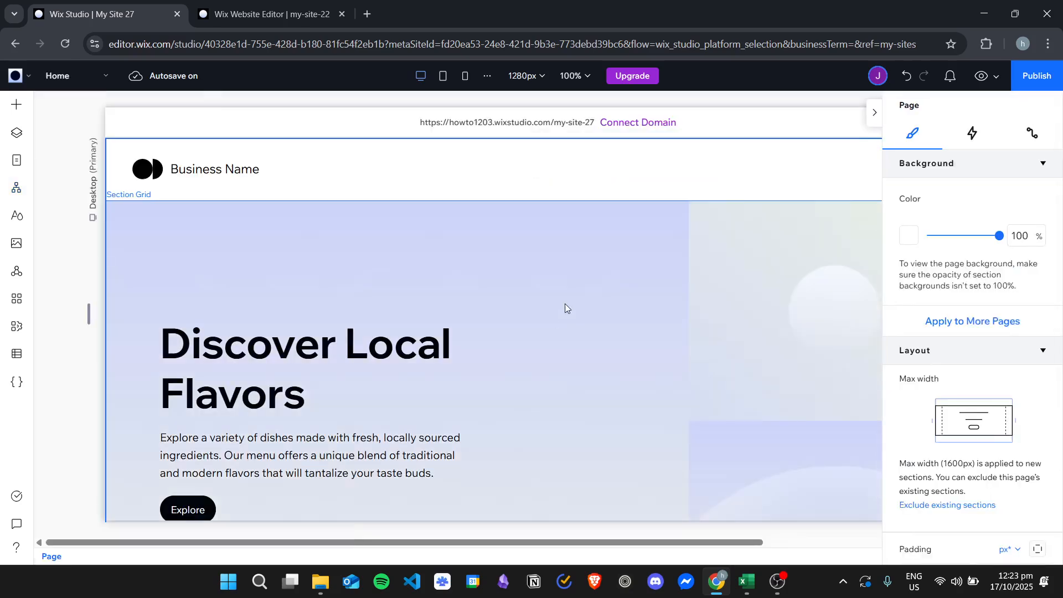
Collapse the Page properties and review the Home page's generated sections from the header down to the FAQ
{"action": "left_click", "coordinate": [871, 114]}
{"action": "scroll", "coordinate": [697, 294], "scroll_direction": "down", "scroll_amount": 15}
{"action": "scroll", "coordinate": [664, 267], "scroll_direction": "down", "scroll_amount": 10}
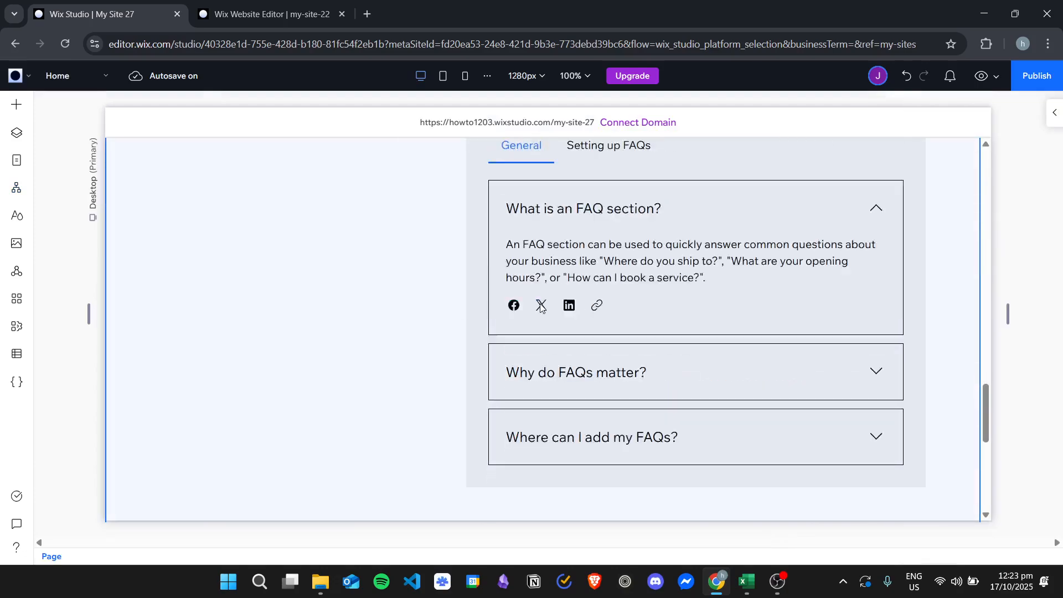
{"action": "scroll", "coordinate": [623, 339], "scroll_direction": "up", "scroll_amount": 7}
{"action": "scroll", "coordinate": [681, 299], "scroll_direction": "up", "scroll_amount": 10}
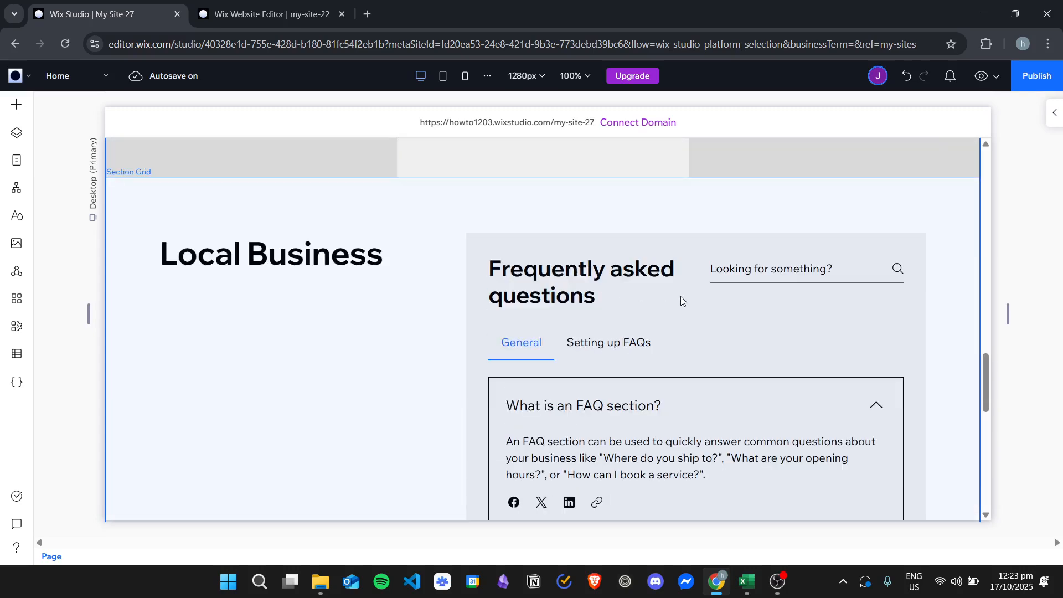
{"action": "scroll", "coordinate": [625, 353], "scroll_direction": "up", "scroll_amount": 6}
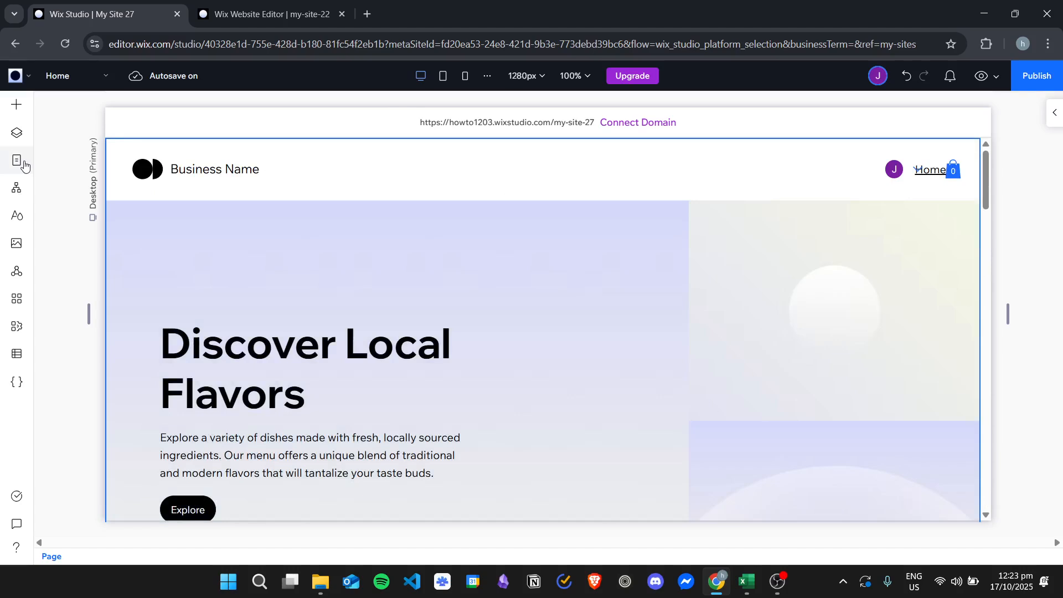
Add a Promotional section directly below the Header of the Home page in the Visual Sitemap
{"action": "left_click", "coordinate": [17, 195]}
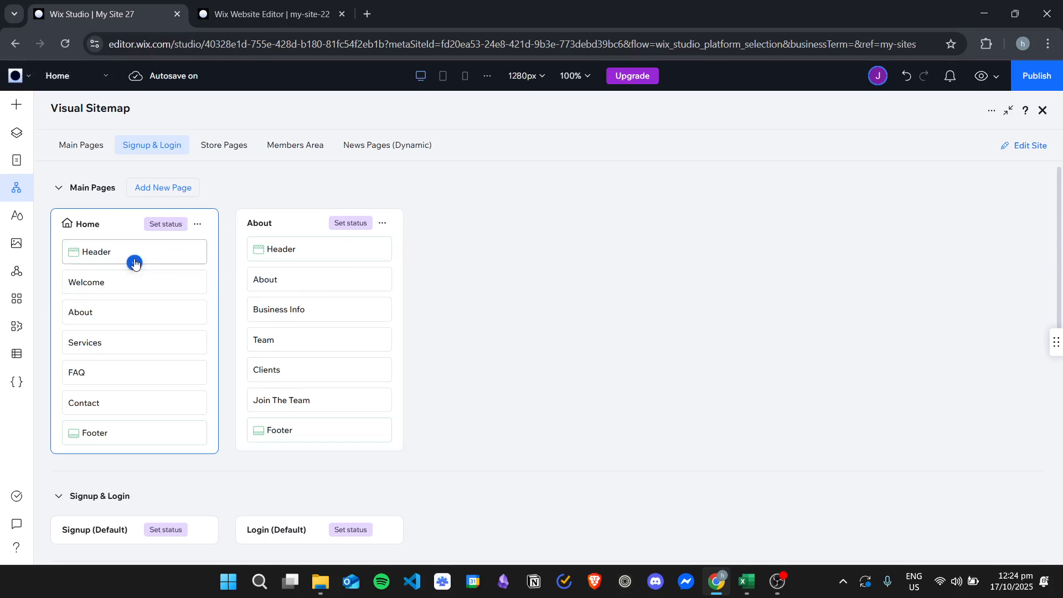
{"action": "left_click", "coordinate": [198, 224]}
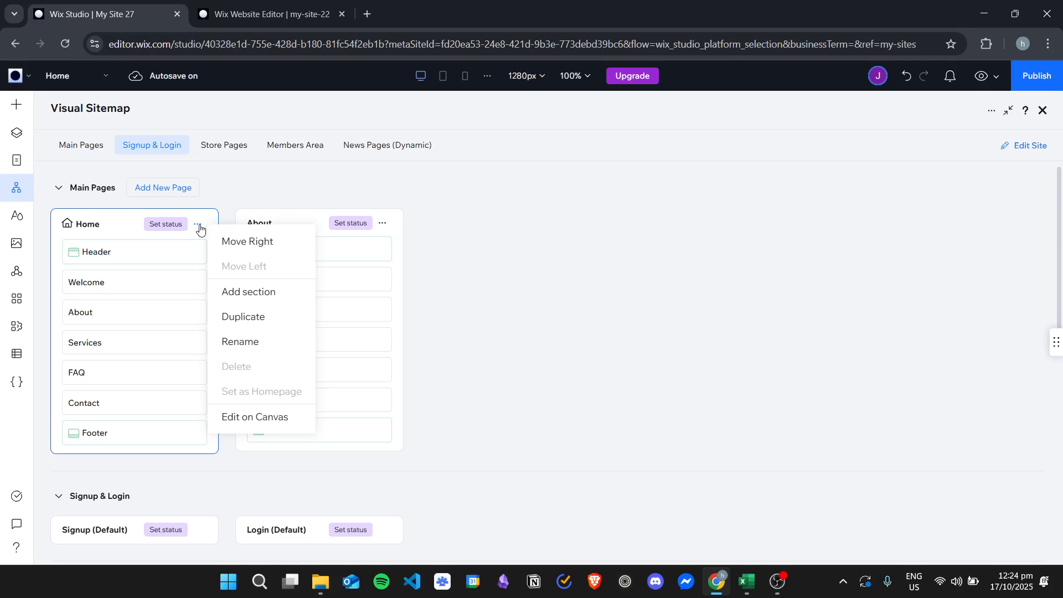
{"action": "left_click", "coordinate": [135, 264]}
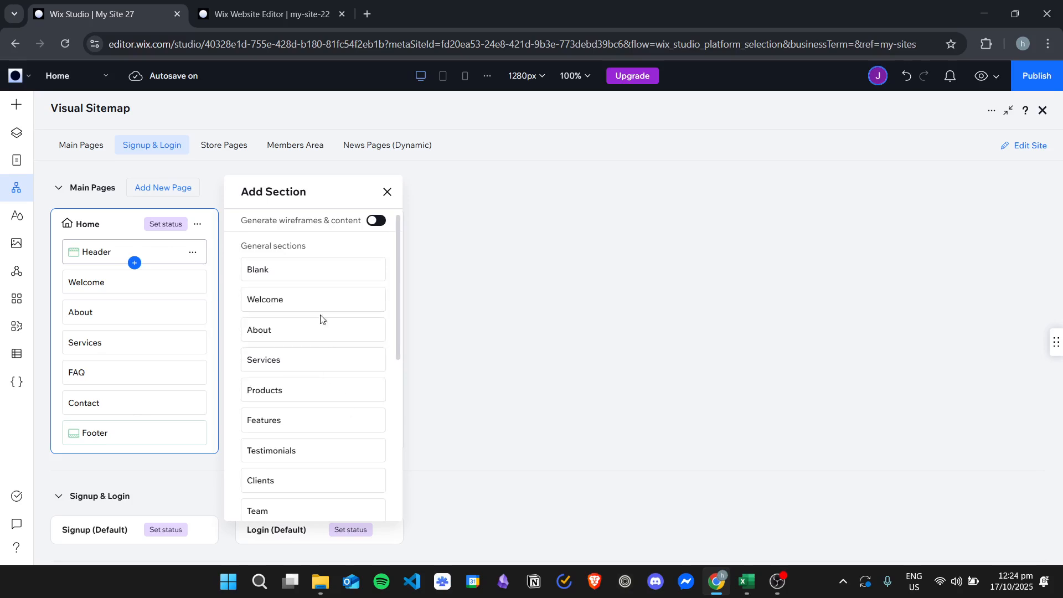
{"action": "scroll", "coordinate": [320, 332], "scroll_direction": "down", "scroll_amount": 3}
{"action": "scroll", "coordinate": [321, 352], "scroll_direction": "down", "scroll_amount": 1}
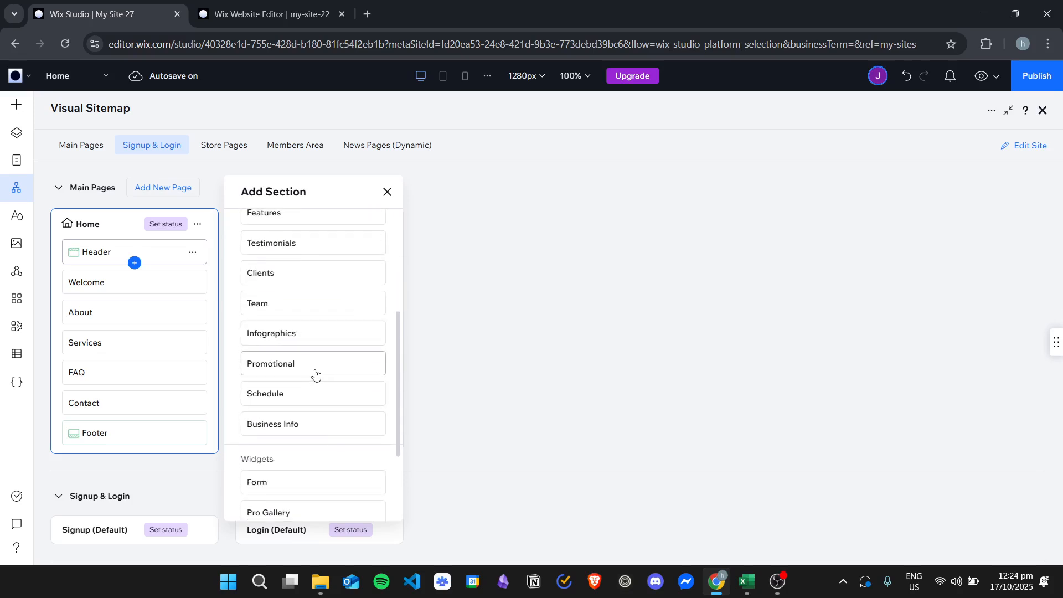
{"action": "left_click", "coordinate": [315, 371]}
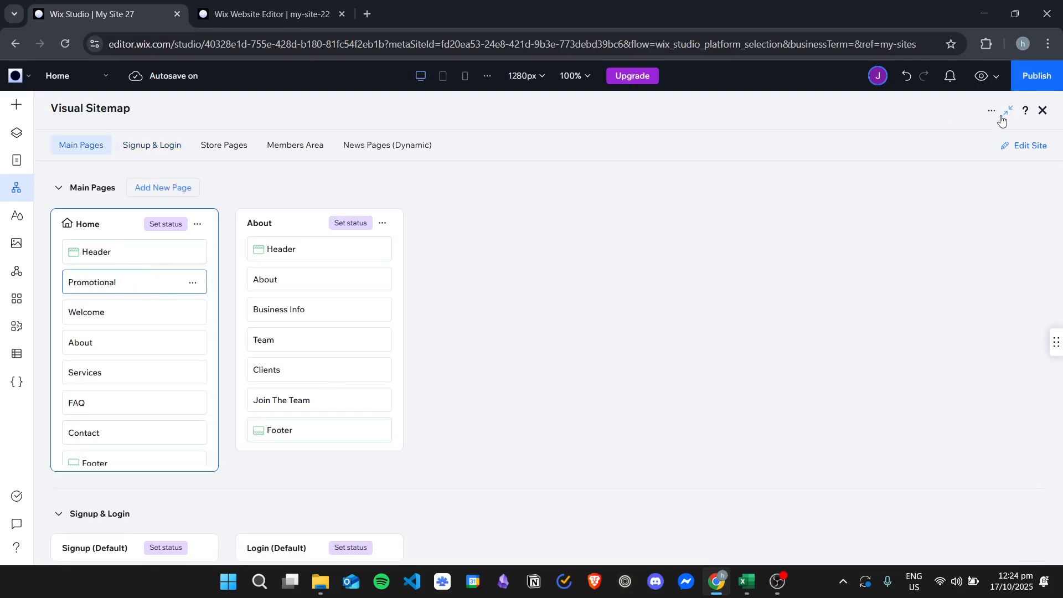
Close the Visual Sitemap and inspect the new Promotional section on the Home page canvas
{"action": "left_click", "coordinate": [1043, 110]}
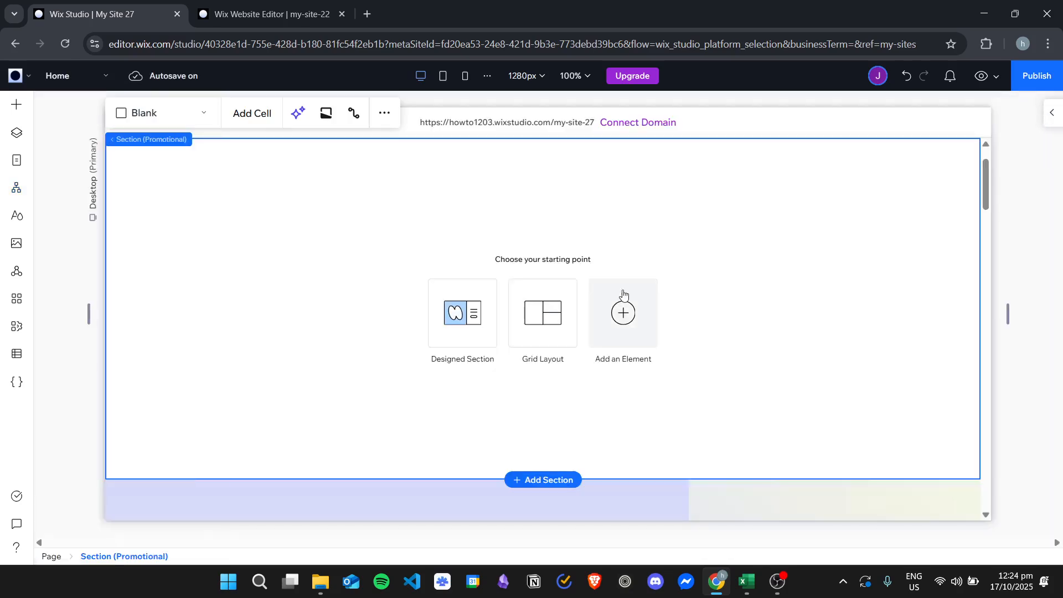
{"action": "scroll", "coordinate": [824, 306], "scroll_direction": "down", "scroll_amount": 1}
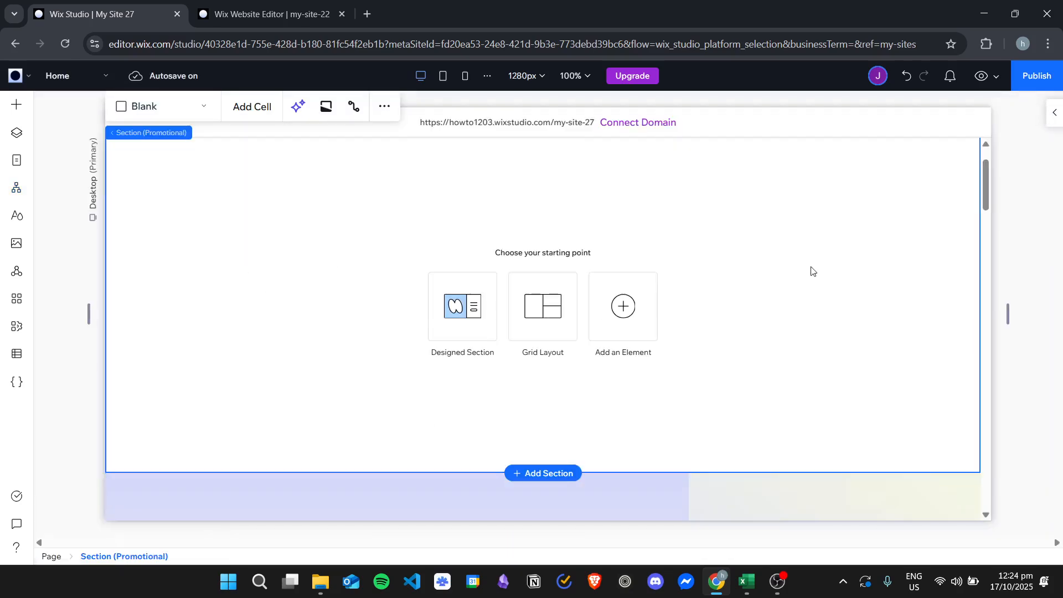
{"action": "scroll", "coordinate": [479, 245], "scroll_direction": "up", "scroll_amount": 1}
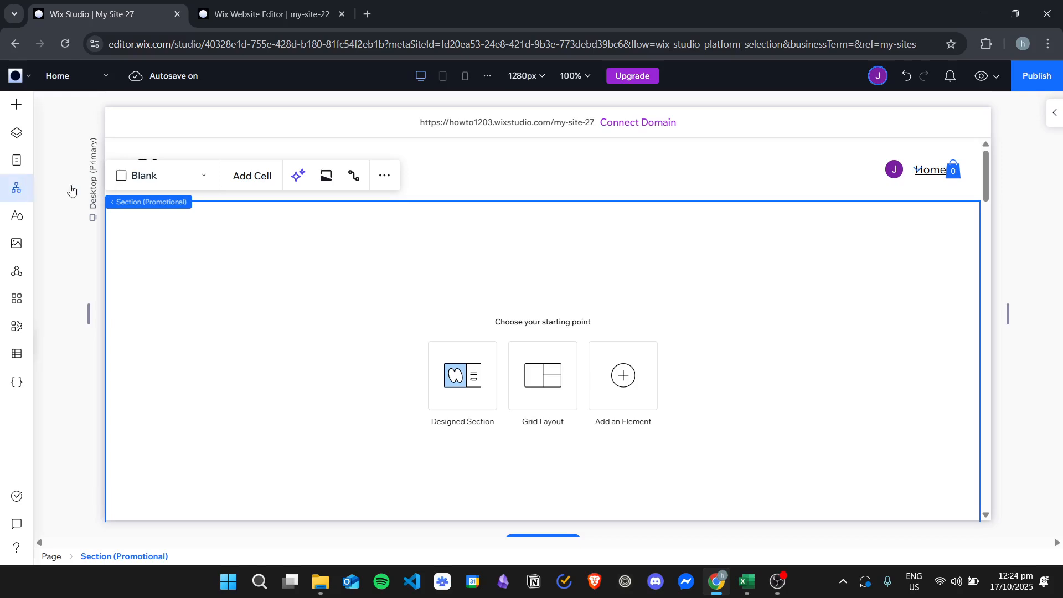
Reopen the Visual Sitemap and look over its page groups from Main Pages to the Members Area
{"action": "left_click", "coordinate": [19, 188]}
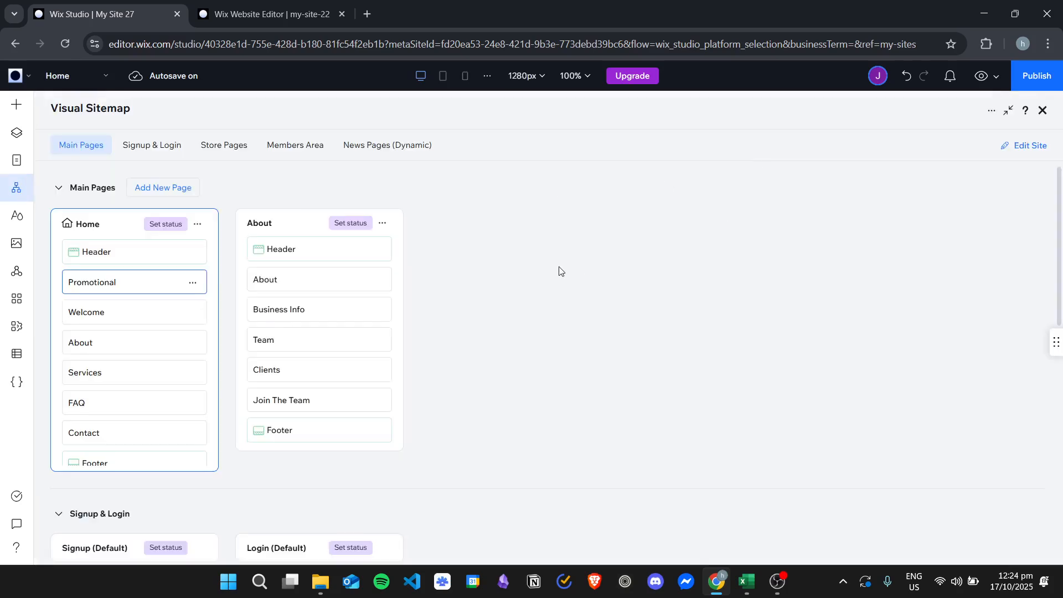
{"action": "scroll", "coordinate": [559, 271], "scroll_direction": "down", "scroll_amount": 6}
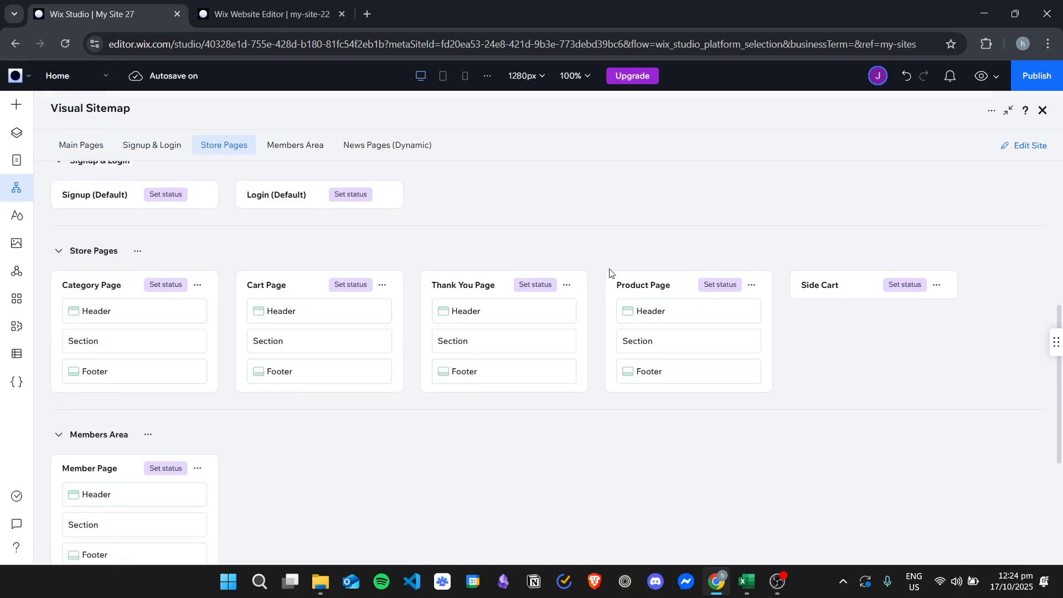
{"action": "scroll", "coordinate": [600, 437], "scroll_direction": "up", "scroll_amount": 4}
{"action": "scroll", "coordinate": [545, 311], "scroll_direction": "up", "scroll_amount": 3}
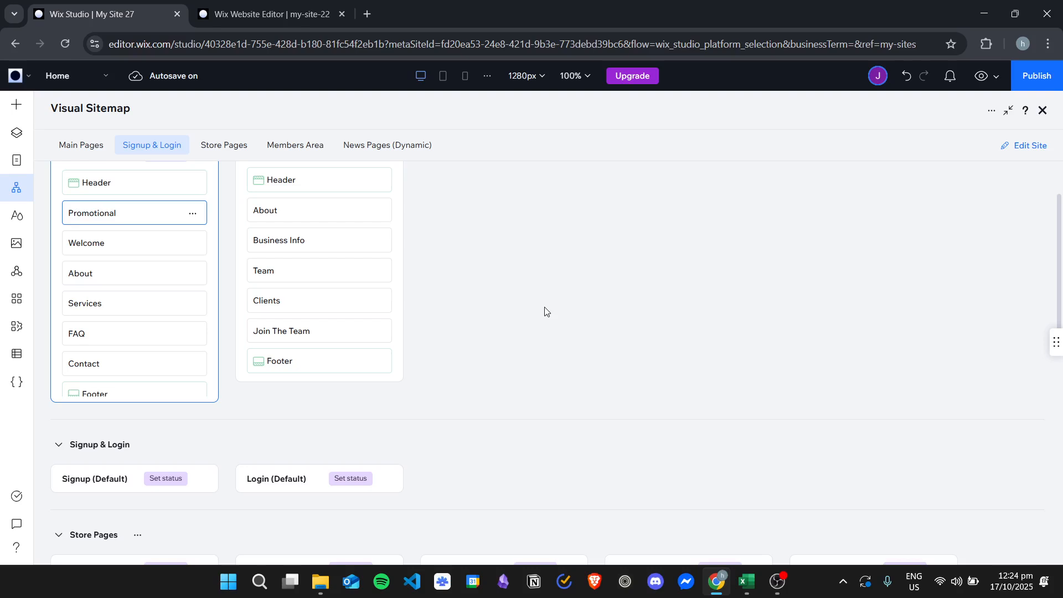
{"action": "scroll", "coordinate": [545, 311], "scroll_direction": "up", "scroll_amount": 2}
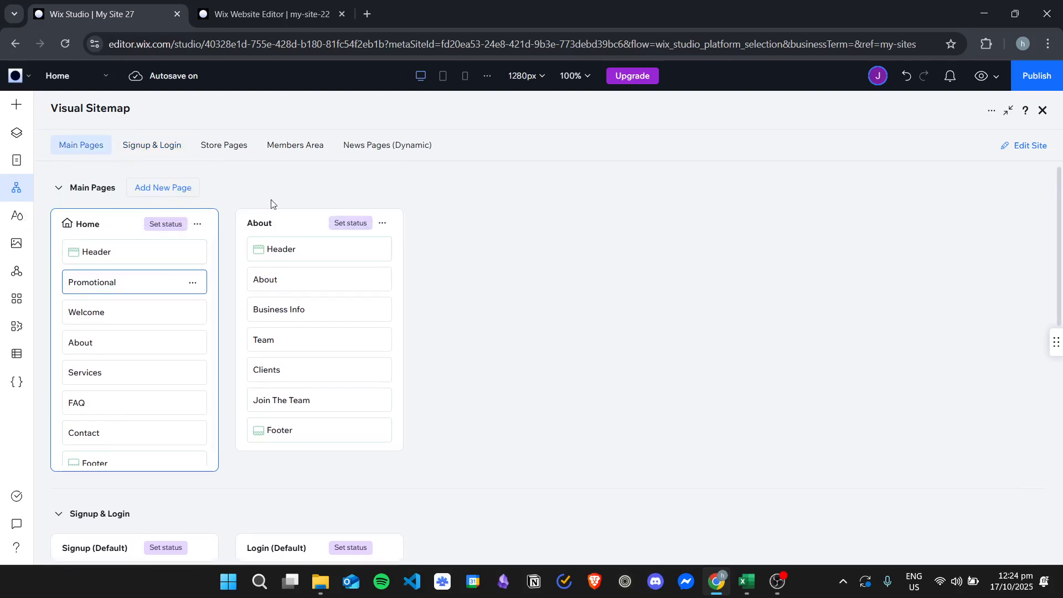
Change the Home page's status through To do, In progress and Iterations, finishing with Done
{"action": "left_click", "coordinate": [168, 228]}
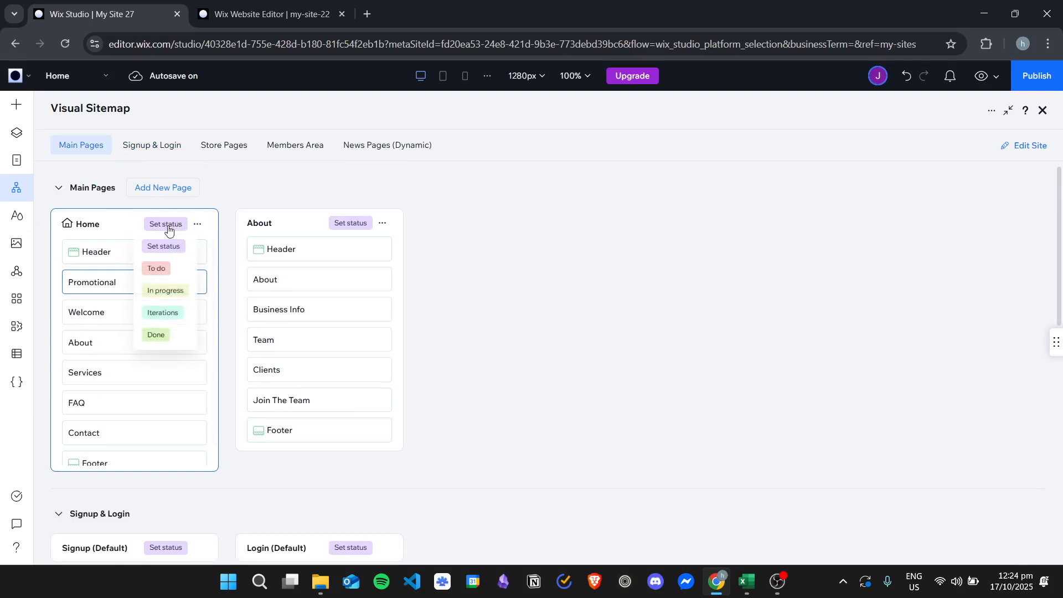
{"action": "left_click", "coordinate": [173, 274]}
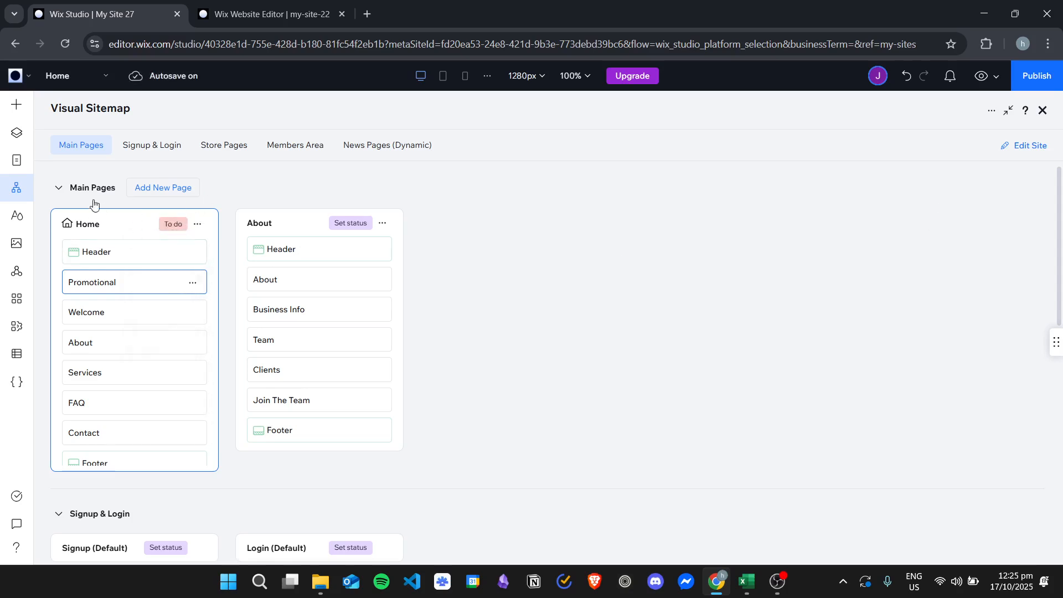
{"action": "left_click", "coordinate": [175, 226]}
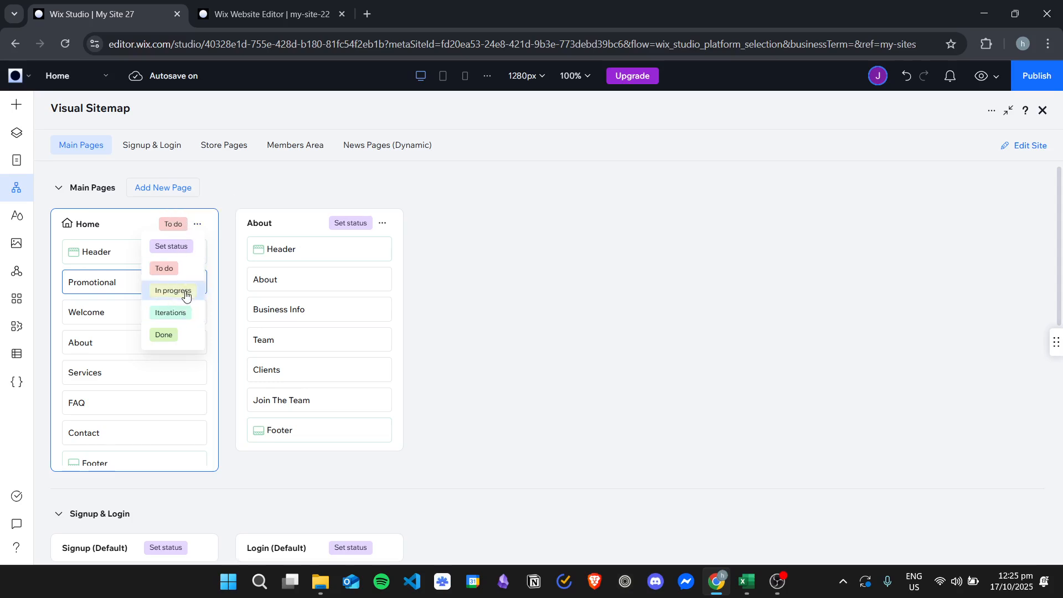
{"action": "left_click", "coordinate": [169, 225]}
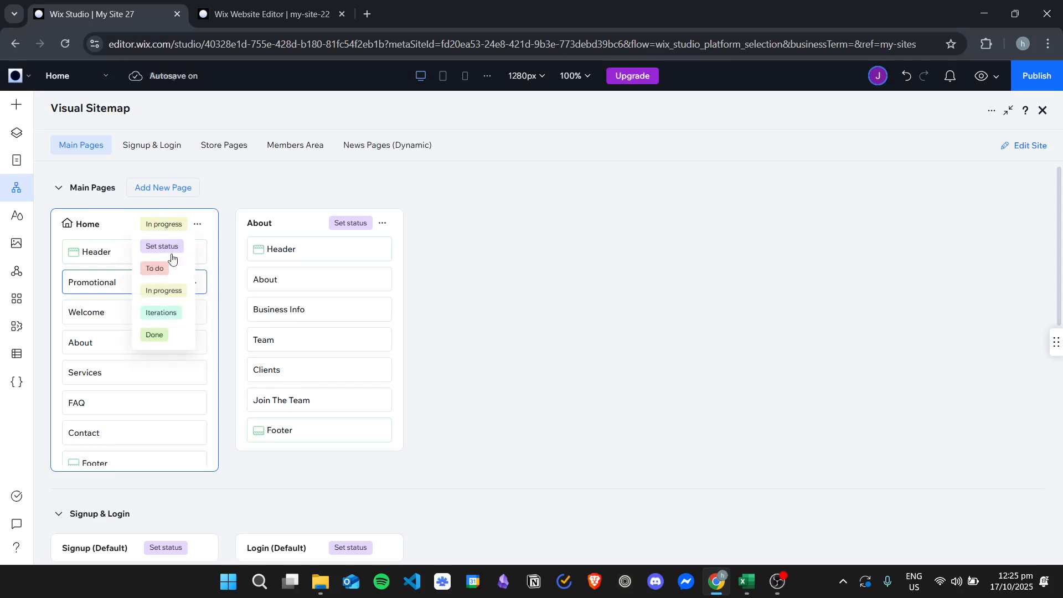
{"action": "left_click", "coordinate": [181, 321]}
{"action": "left_click", "coordinate": [173, 226]}
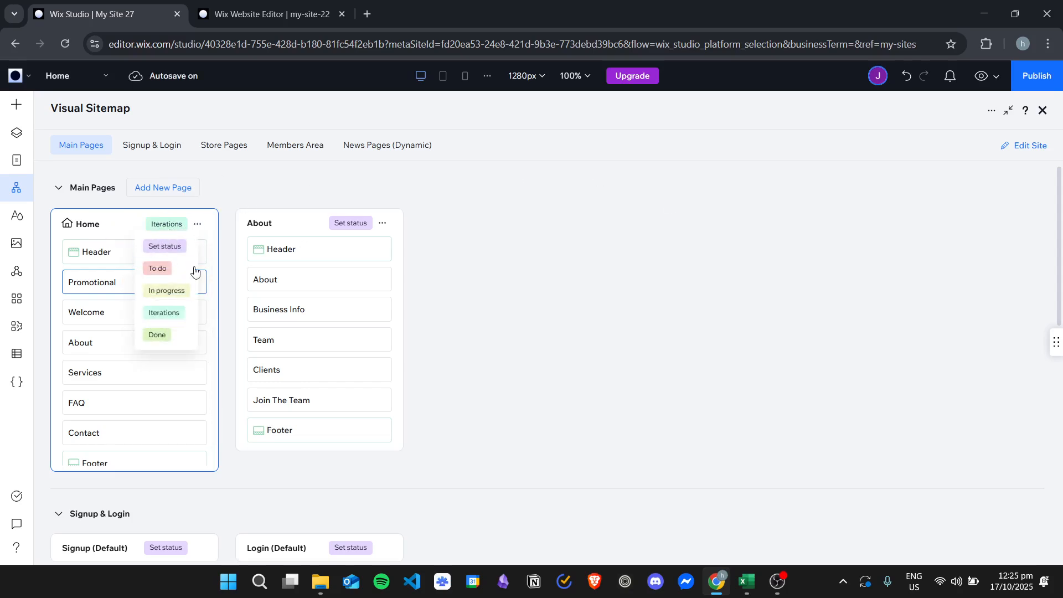
{"action": "left_click", "coordinate": [193, 334]}
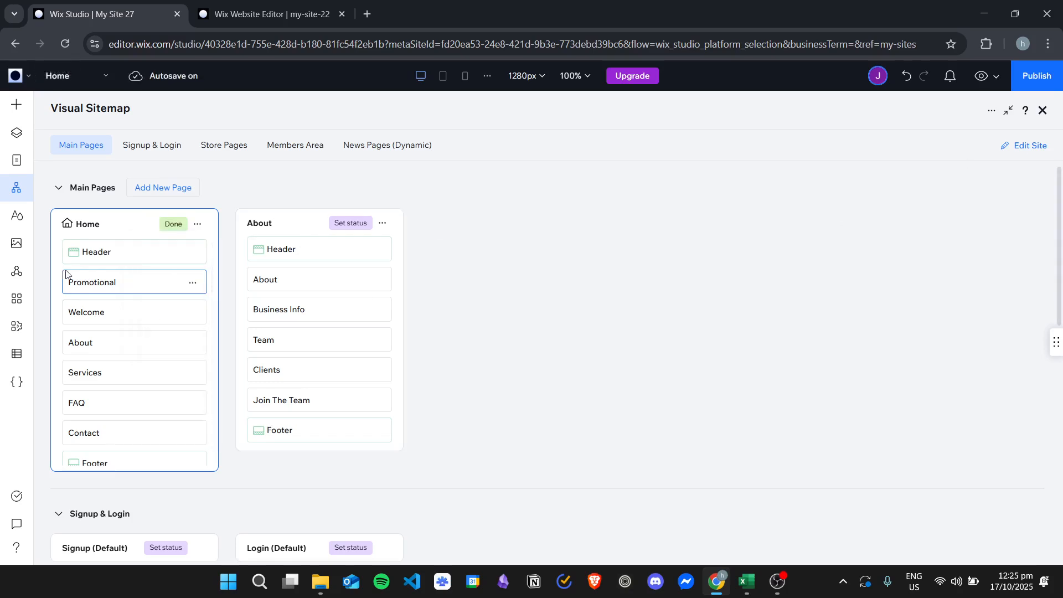